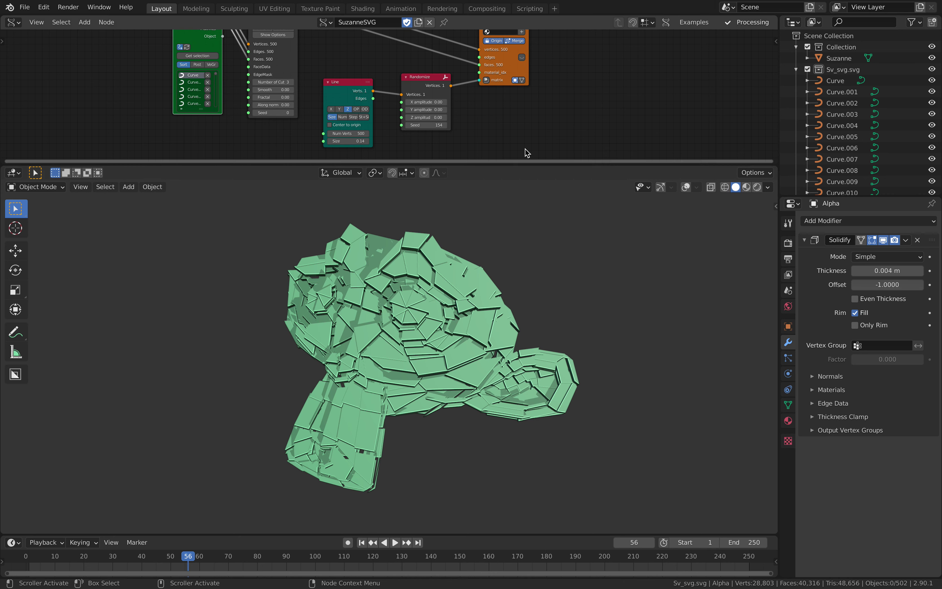
Raise the Randomize node's seed from 154 to 232 and orbit to view the reshuffled shards.
drag(548, 164, 547, 178)
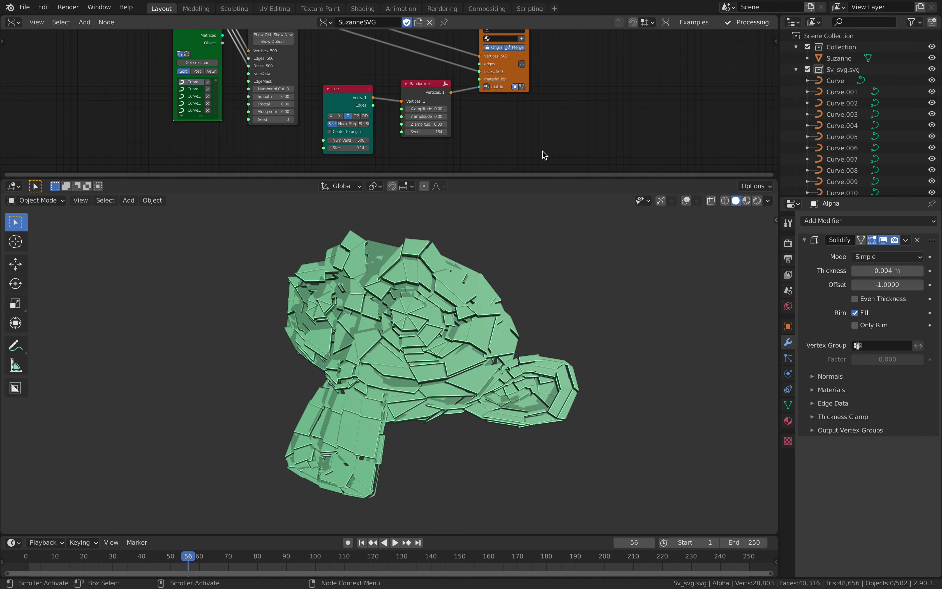
scroll(549, 139, up, 3)
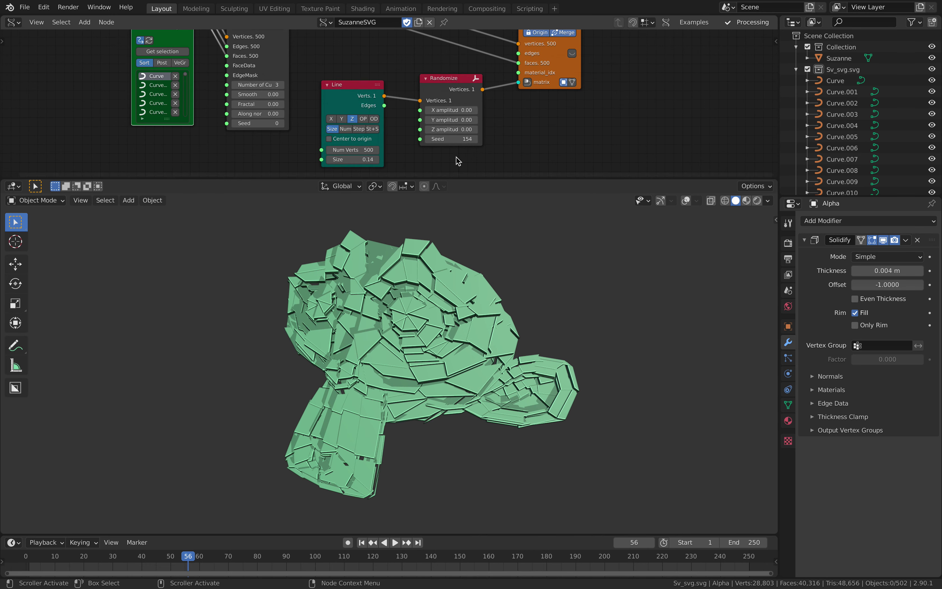
drag(452, 139, 489, 140)
mouse_move(417, 335)
middle_down()
mouse_move(438, 342)
mouse_move(397, 288)
mouse_move(391, 234)
mouse_move(480, 246)
mouse_move(472, 286)
mouse_move(422, 319)
mouse_move(425, 329)
middle_up()
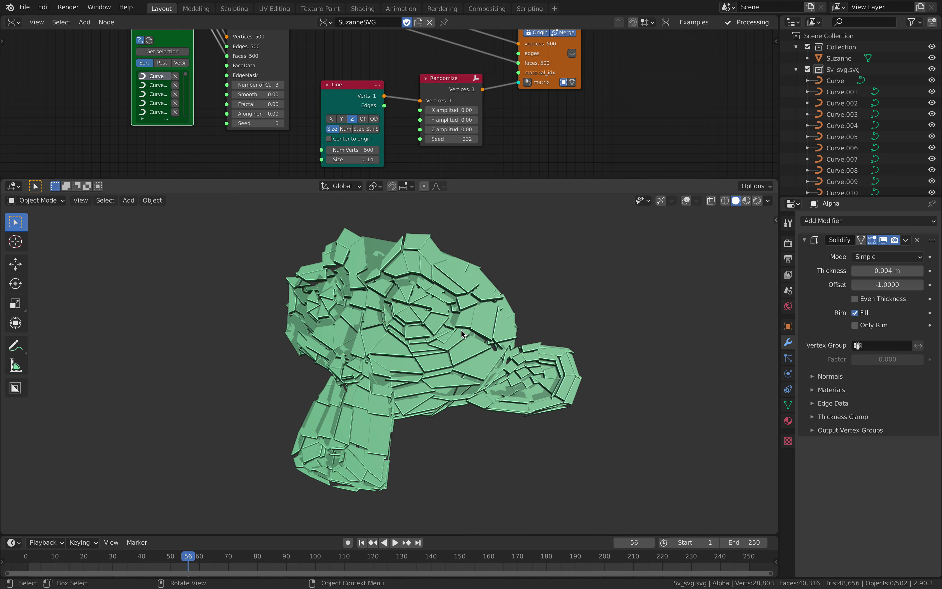
middle_drag(461, 330, 444, 301)
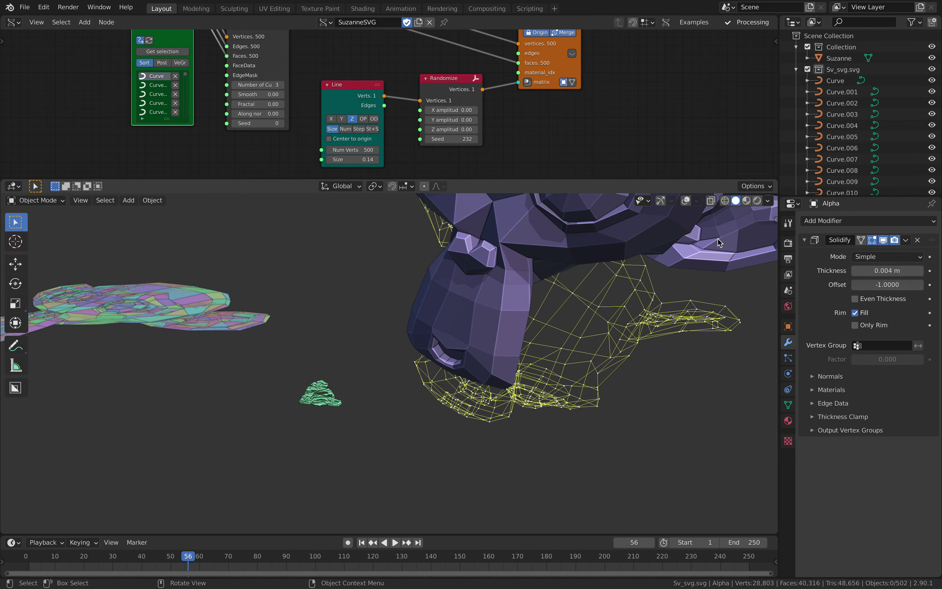
Turn on the viewport navigation gizmo and overlays and switch to front orthographic view.
click(661, 200)
click(686, 200)
scroll(619, 257, down, 5)
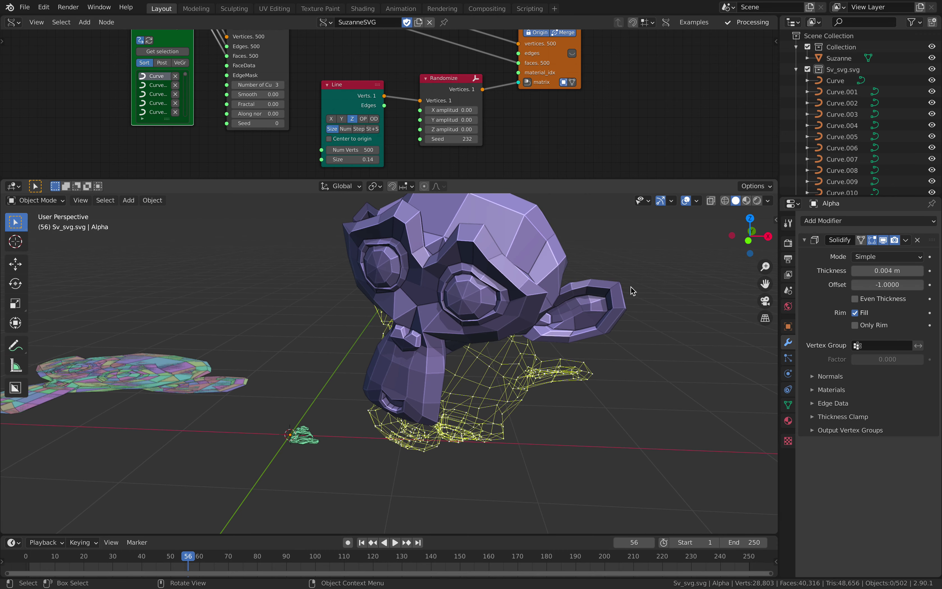
click(748, 241)
Select the original purple Suzanne and give the 3D view more room.
shift+middle_drag(553, 273, 428, 285)
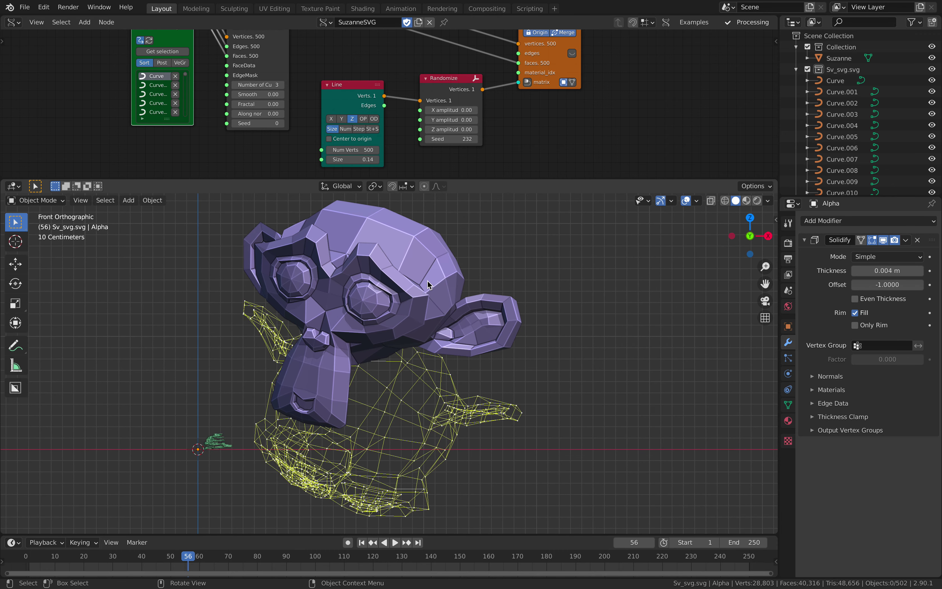
click(428, 285)
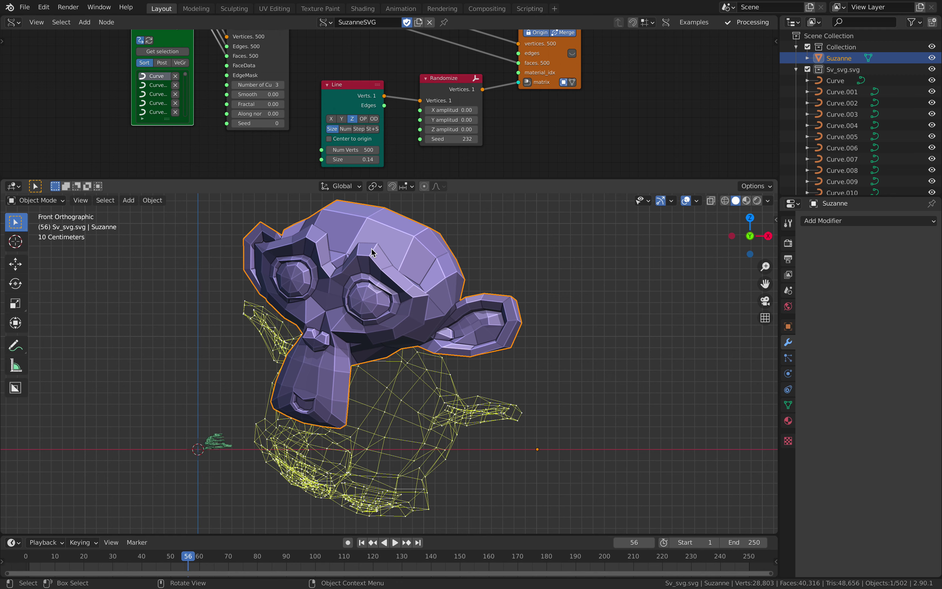
drag(463, 180, 462, 168)
scroll(403, 259, up, 1)
scroll(383, 243, down, 2)
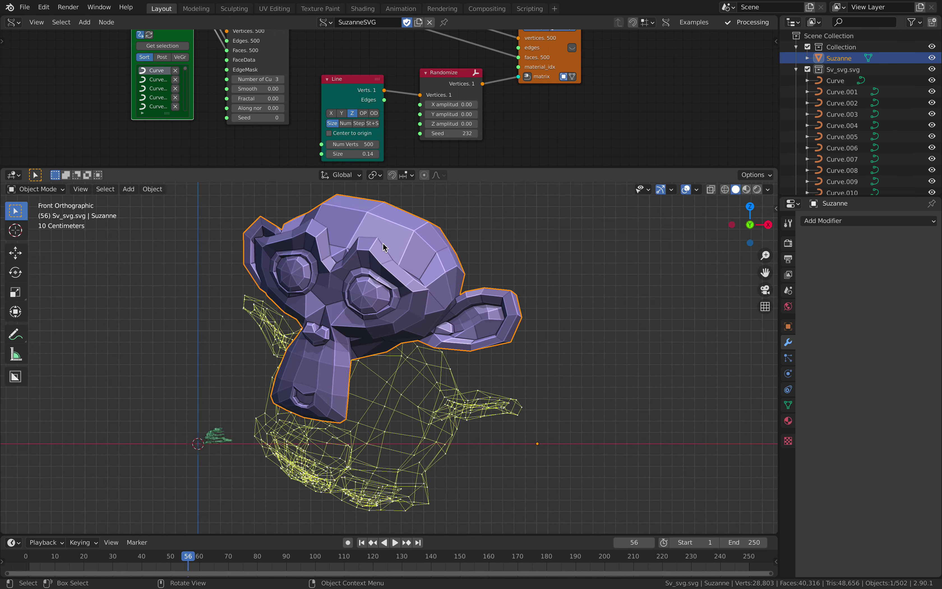
scroll(435, 288, up, 2)
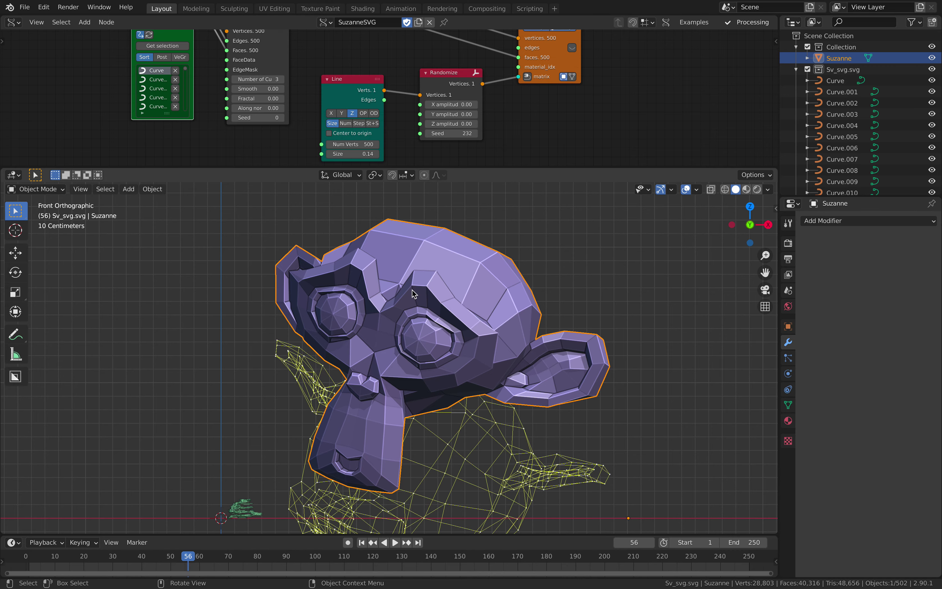
Select the green Alpha shard sculpture in perspective and enlarge the node editor.
middle_drag(413, 293, 405, 331)
click(375, 358)
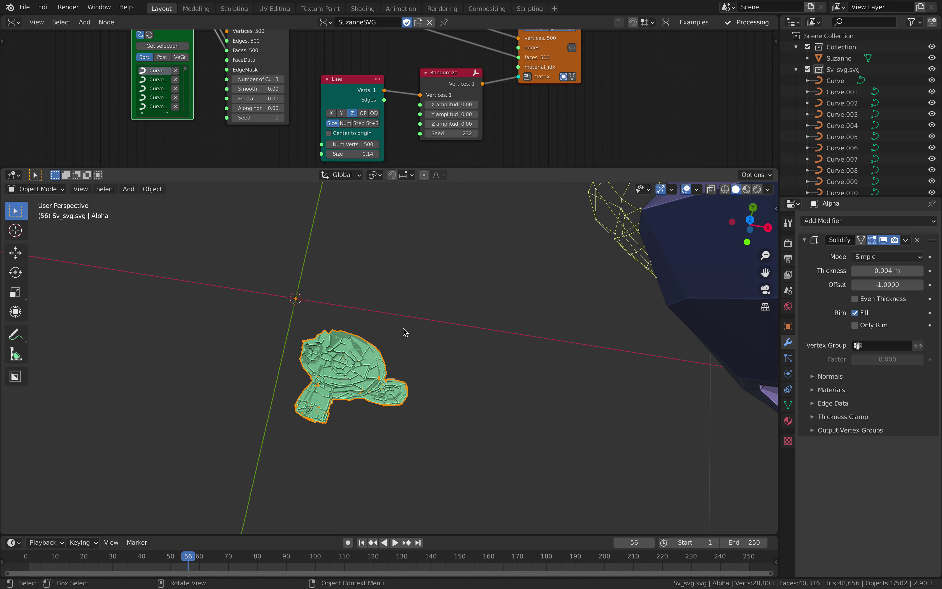
drag(515, 168, 490, 324)
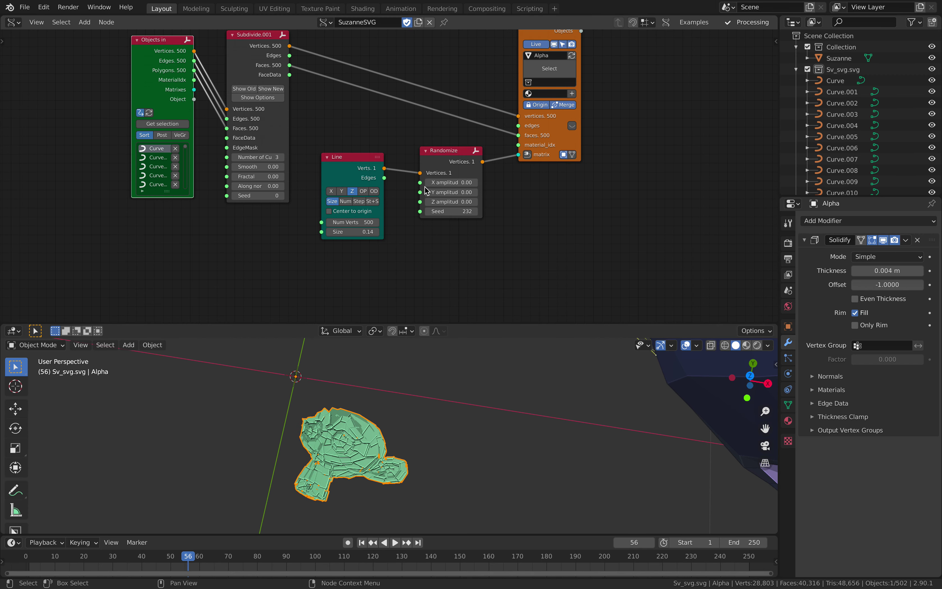
Reposition the Matrix Apply, Mesh SVG, Fill / Stroke SVG and Objects in nodes of the upper group.
scroll(426, 191, down, 5)
middle_drag(361, 210, 374, 242)
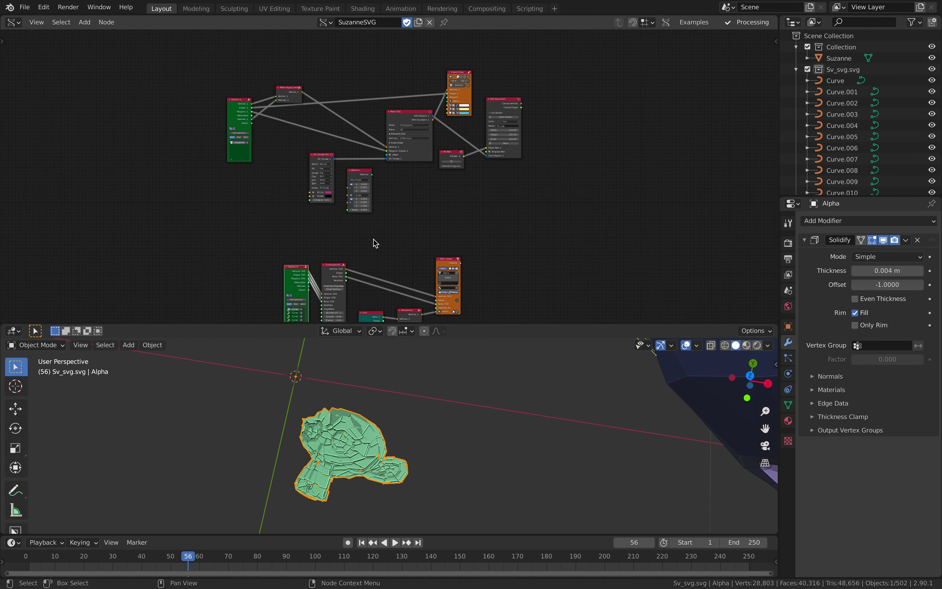
scroll(351, 175, up, 5)
drag(189, 51, 322, 110)
drag(436, 102, 417, 100)
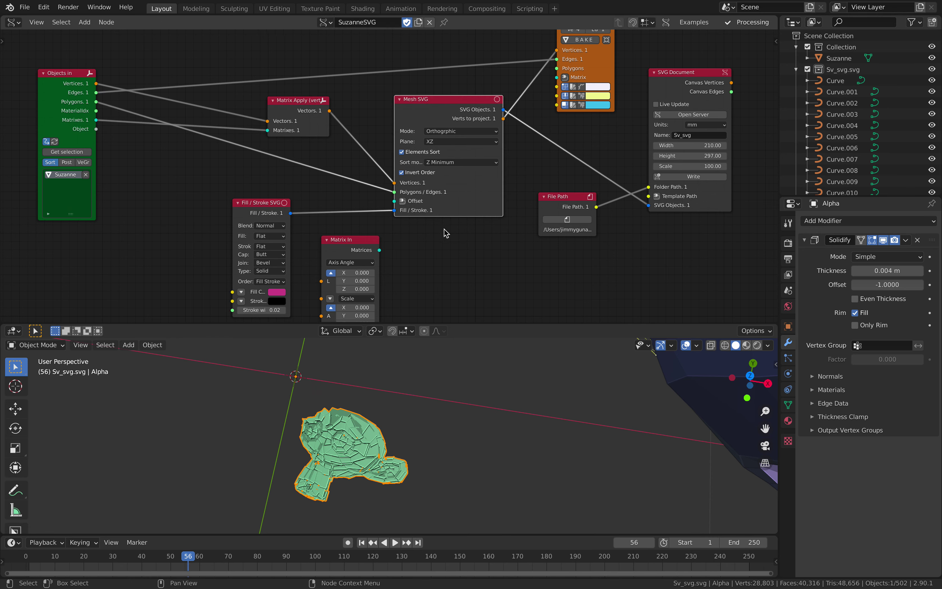
drag(267, 199, 273, 184)
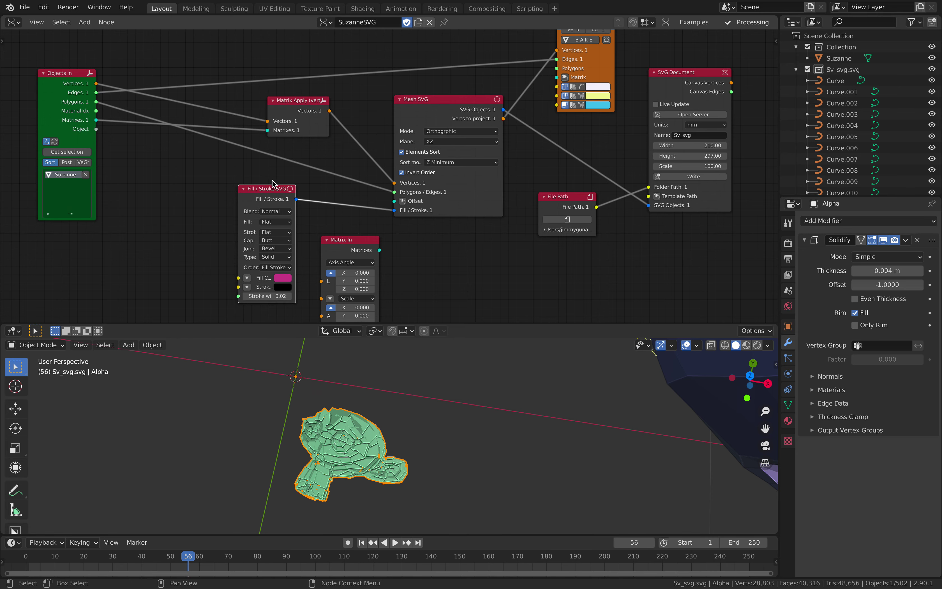
drag(82, 77, 149, 82)
Move the SVG Document and File Path nodes and pan down to the Mesh viewer node.
scroll(467, 136, right, 5)
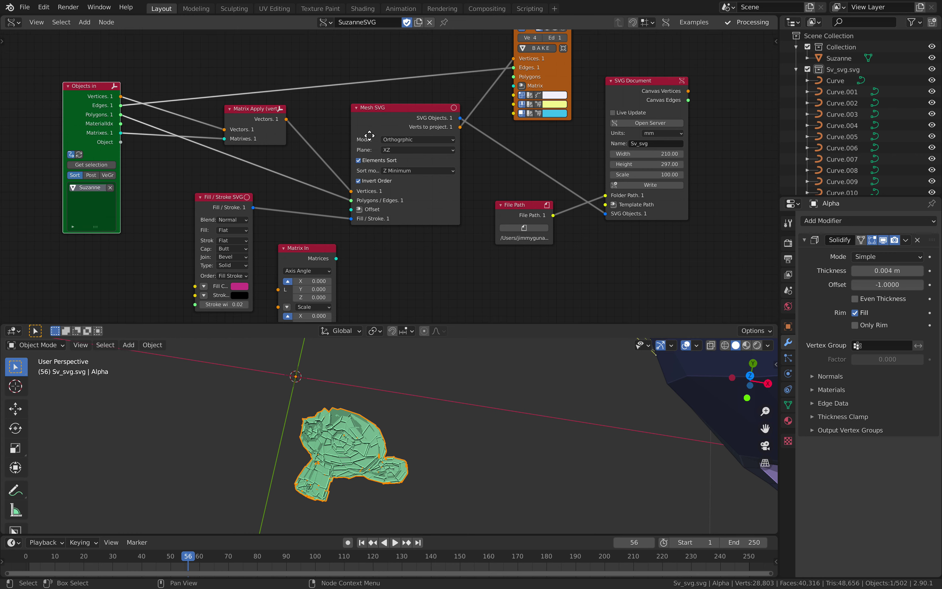
scroll(533, 187, down, 1)
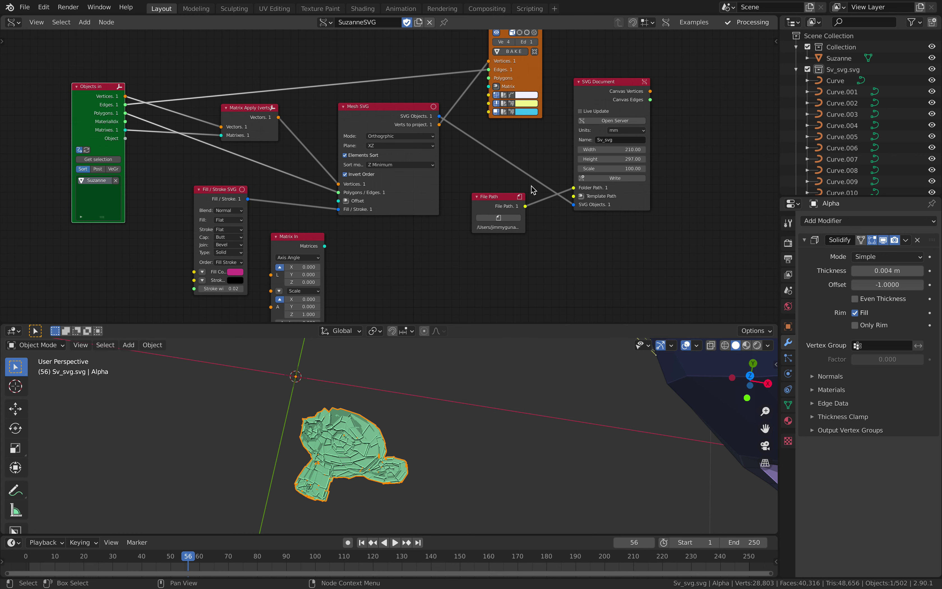
drag(580, 110, 570, 115)
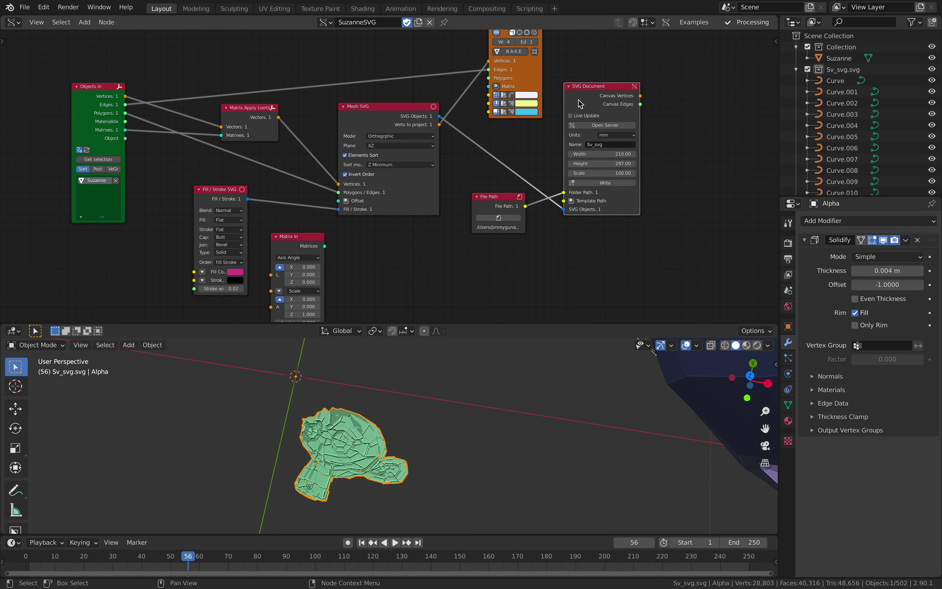
middle_drag(577, 110, 611, 139)
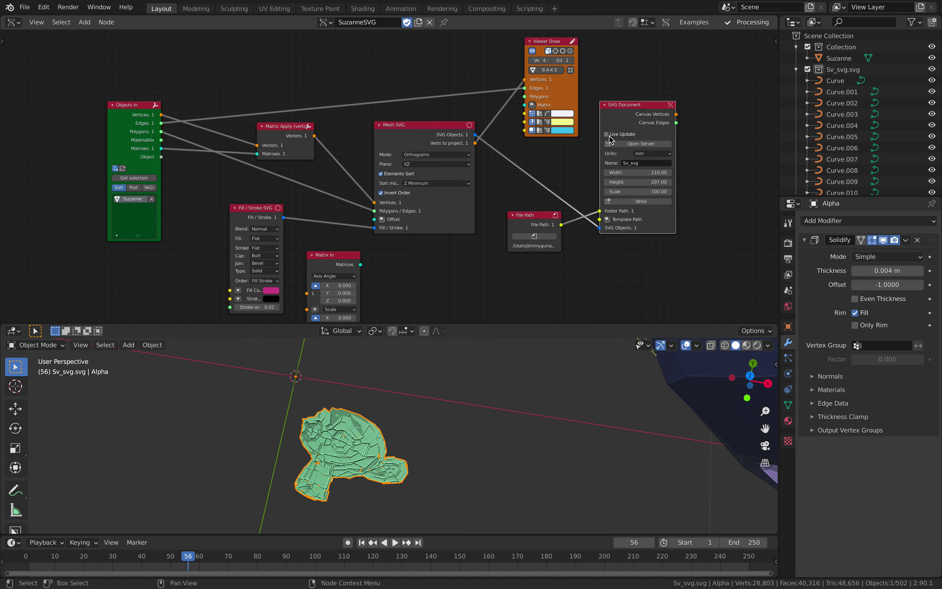
middle_drag(510, 153, 518, 149)
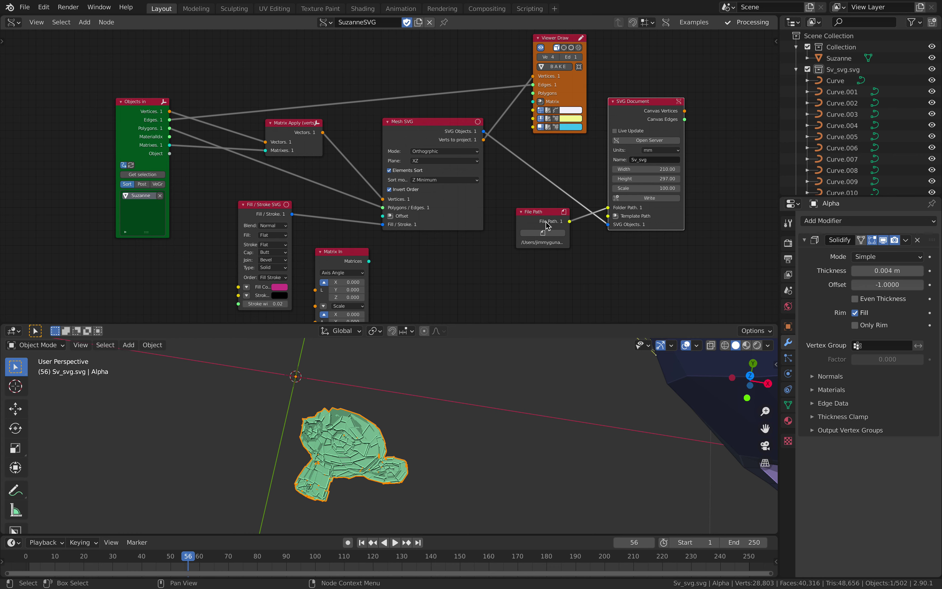
drag(547, 225, 535, 238)
middle_drag(578, 189, 598, 165)
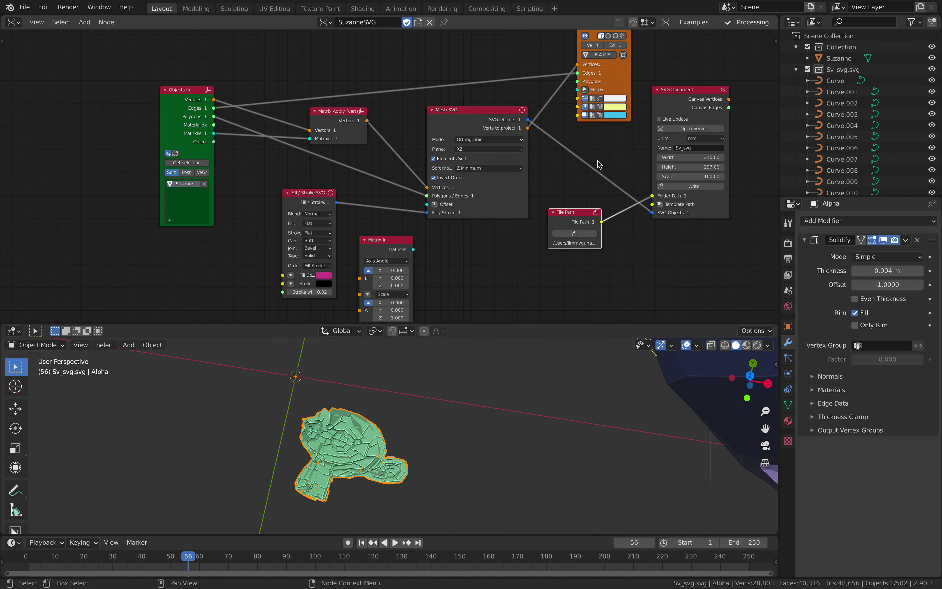
scroll(534, 158, down, 1)
middle_drag(499, 252, 547, 178)
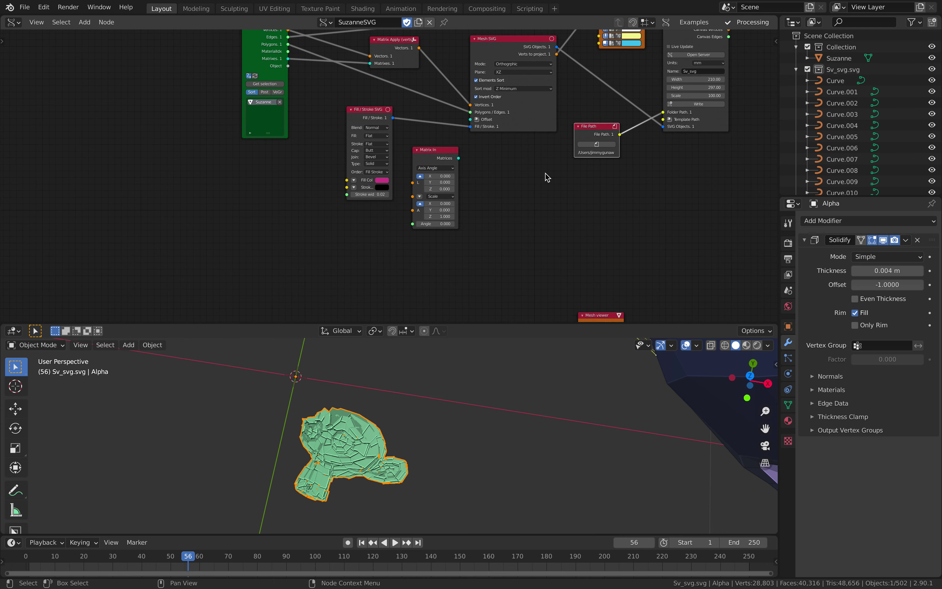
In Inkscape, set the Suzanne group's Simplify path effect Steps to 4.
key(ctrl+Left)
key(ctrl+Left)
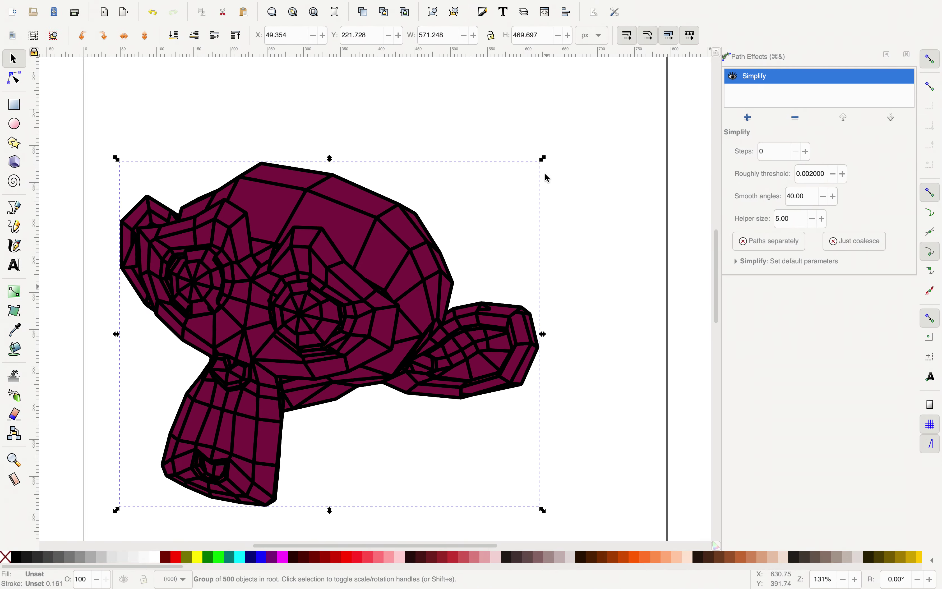
scroll(347, 190, down, 5)
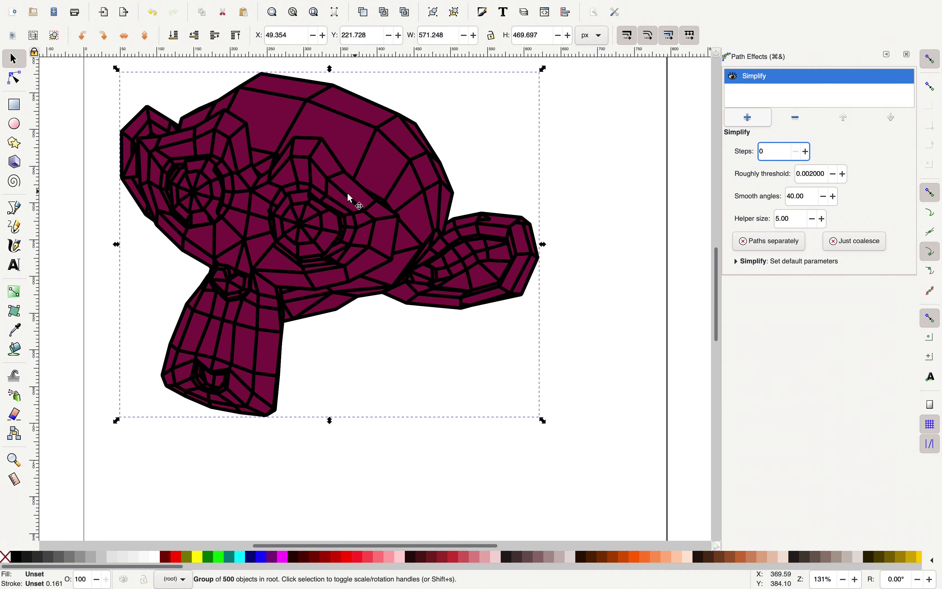
scroll(374, 196, up, 3)
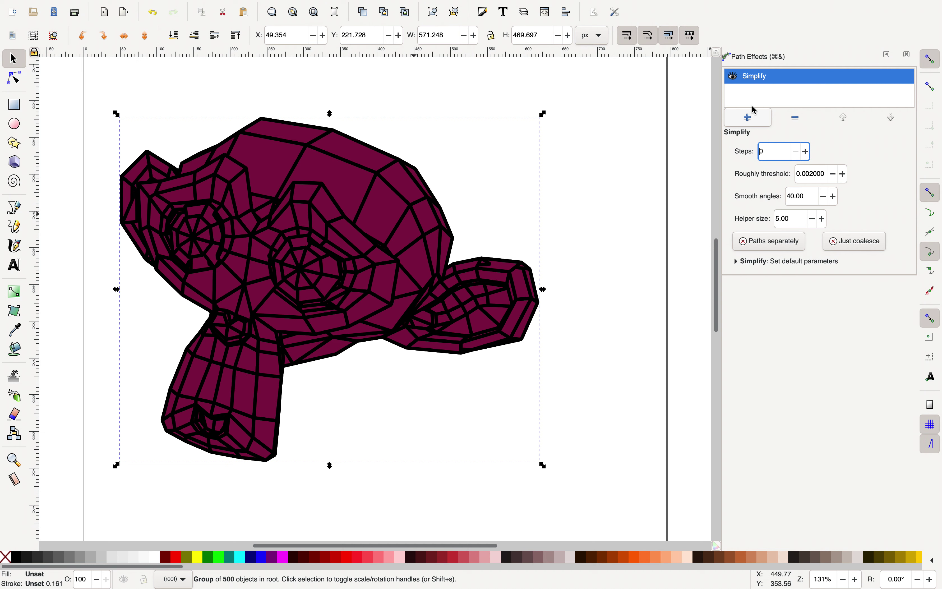
click(748, 117)
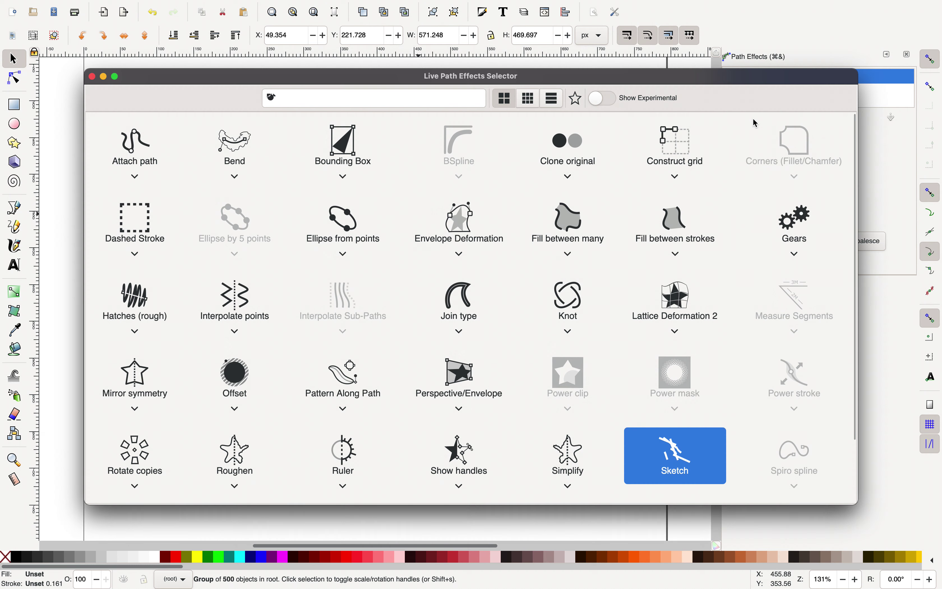
click(92, 76)
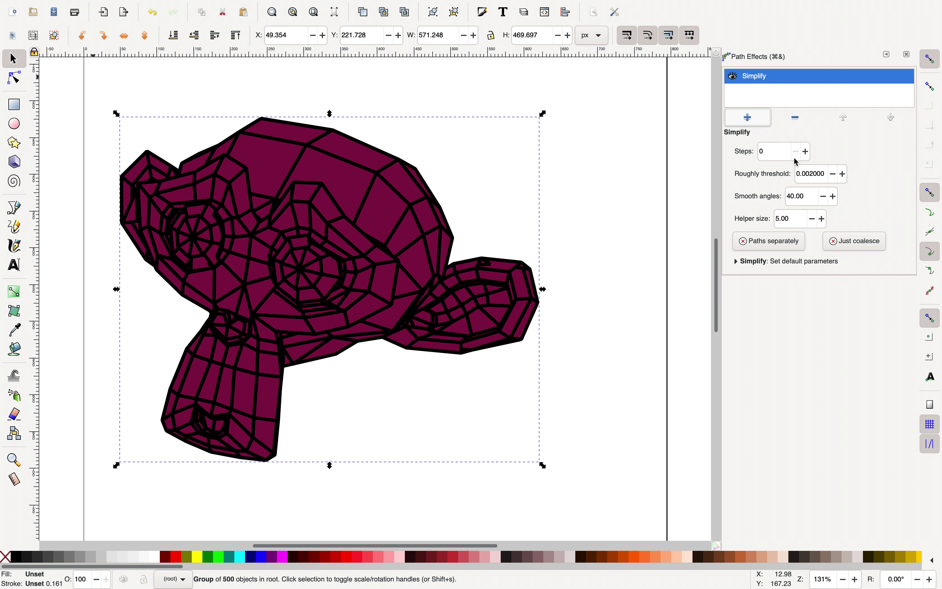
click(806, 152)
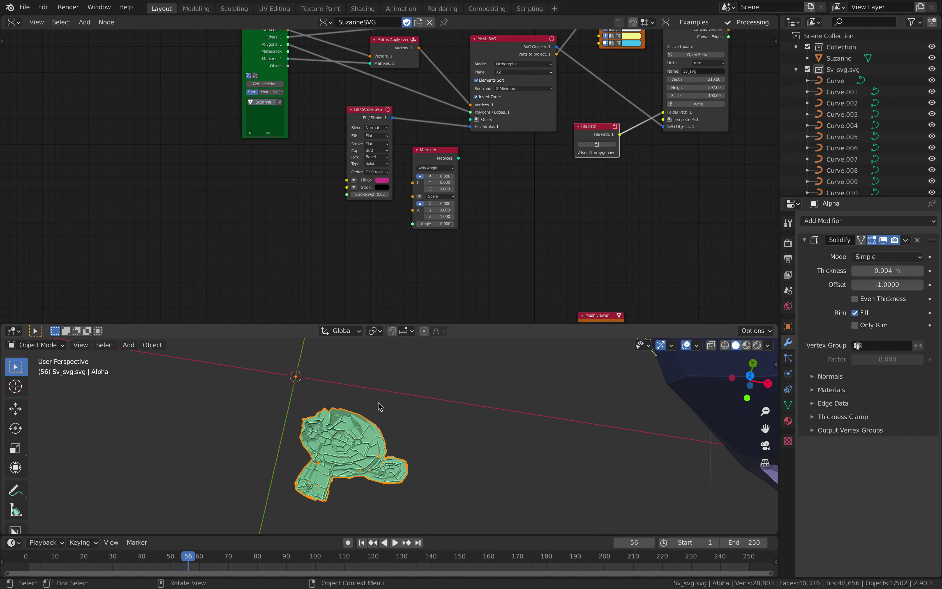
Enlarge the 3D viewport and orbit the multicoloured SVG-curve Suzanne forward, selecting one shard.
middle_drag(381, 406, 391, 419)
scroll(412, 217, down, 4)
scroll(402, 163, up, 2)
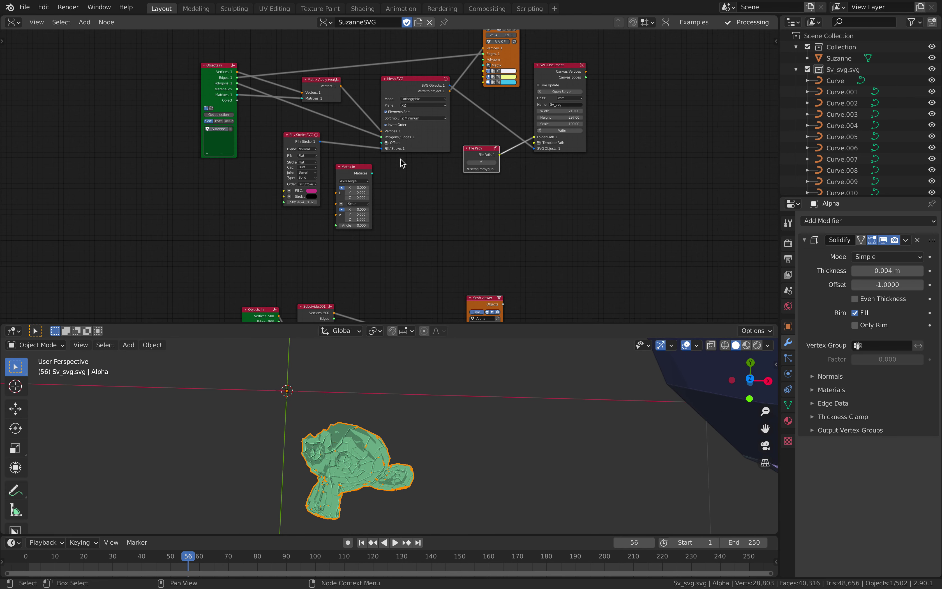
scroll(403, 163, up, 2)
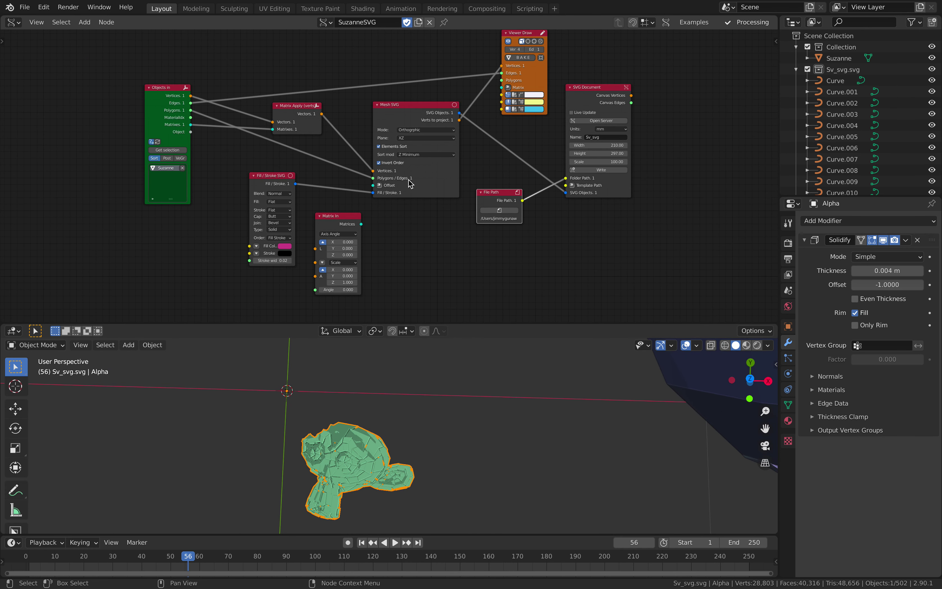
scroll(409, 183, up, 1)
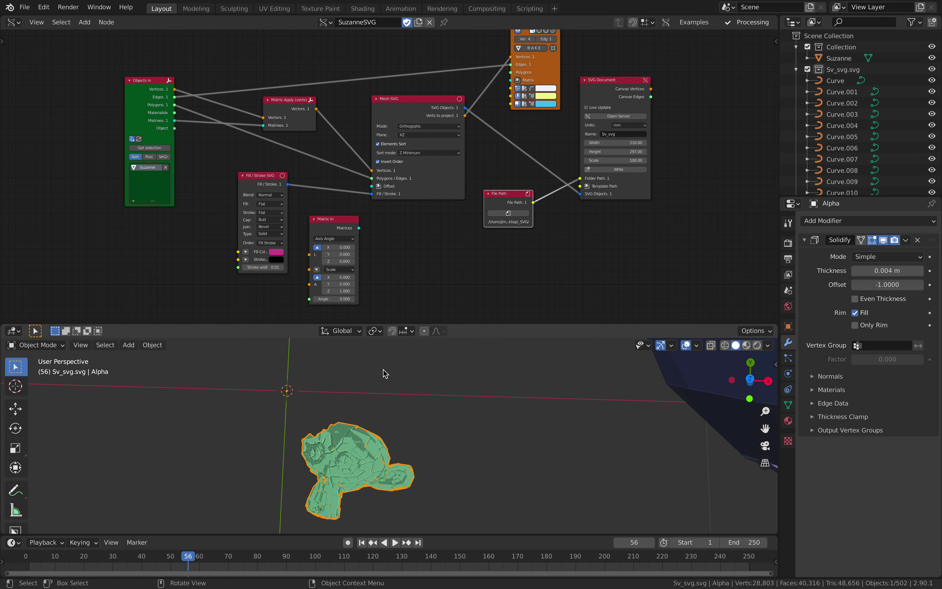
drag(418, 325, 415, 234)
scroll(412, 312, down, 6)
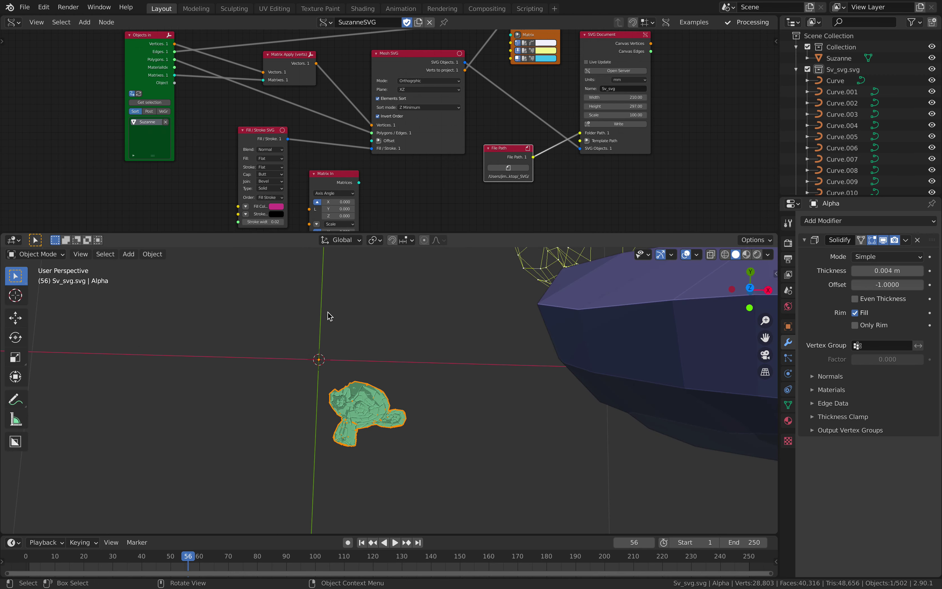
middle_drag(442, 380, 539, 303)
click(427, 363)
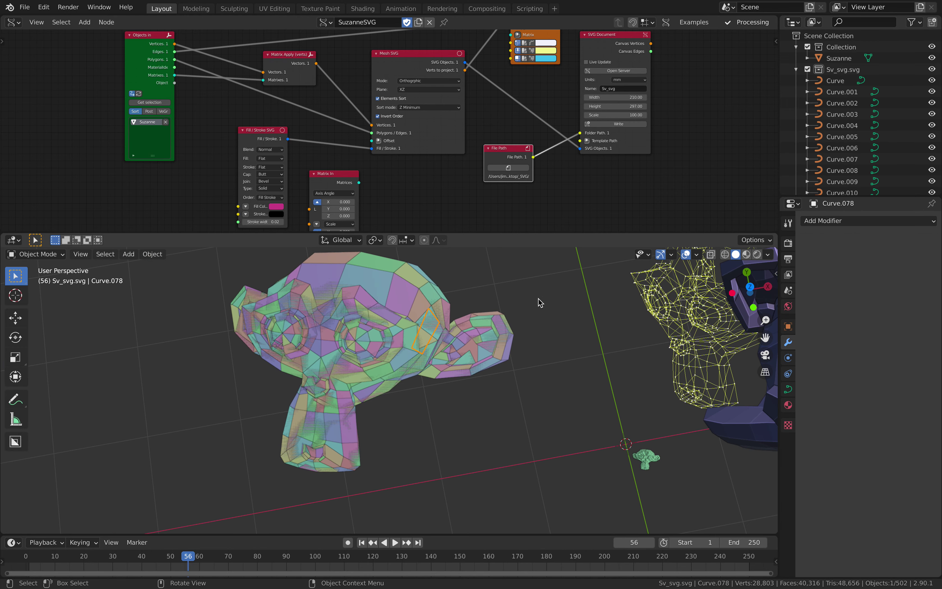
Switch to top view, enlarge the viewport and select a small triangular shard near the eye.
click(750, 287)
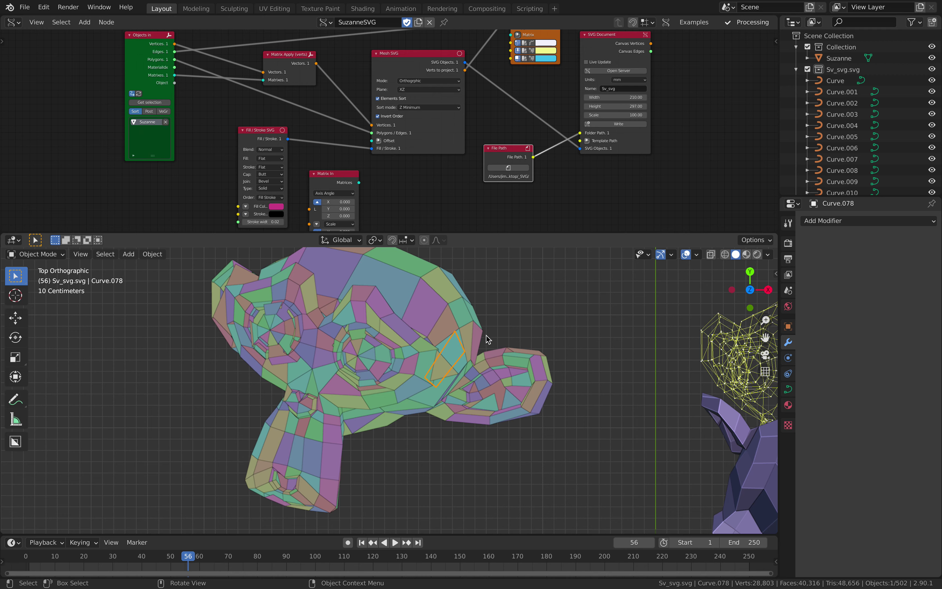
drag(422, 235, 423, 131)
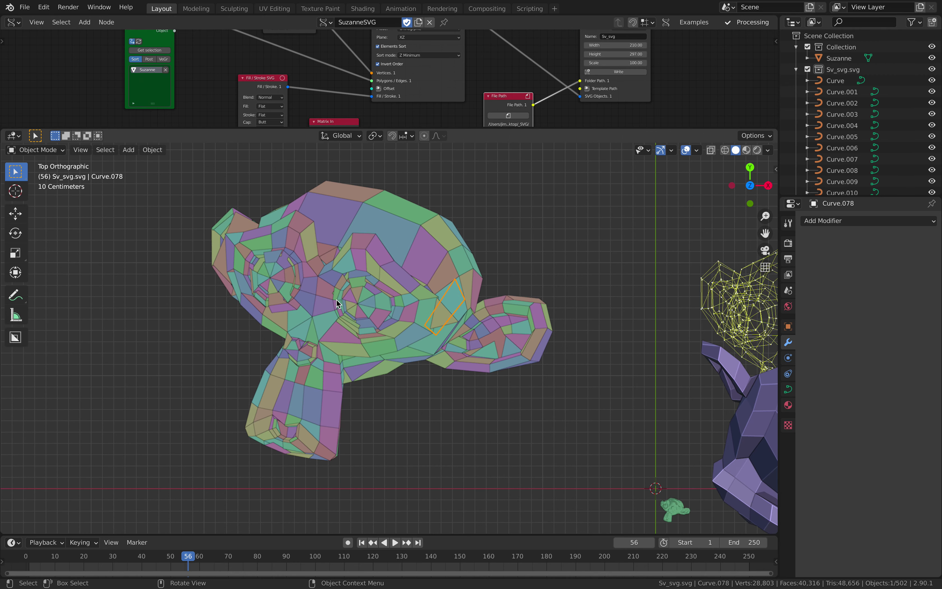
scroll(363, 287, up, 2)
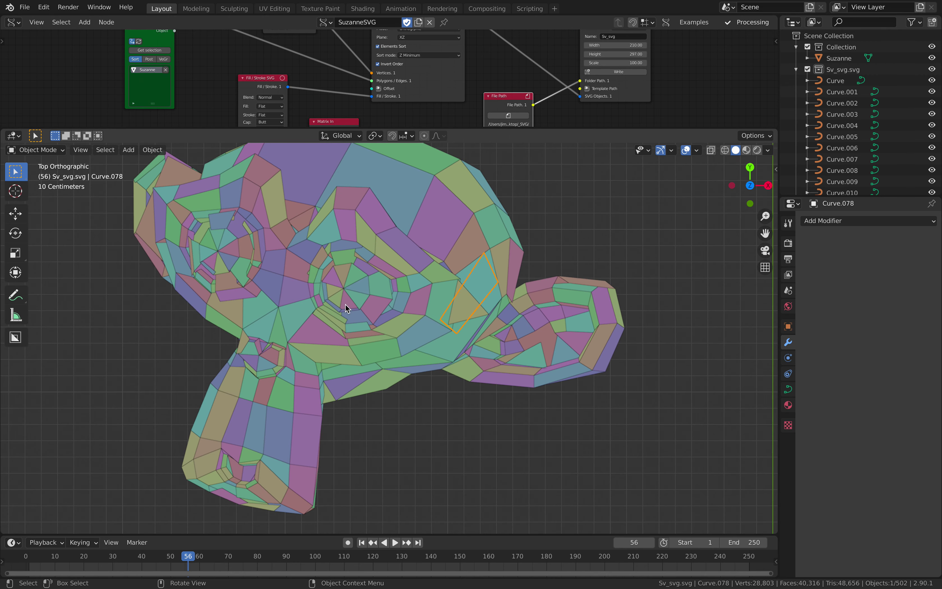
scroll(346, 305, up, 2)
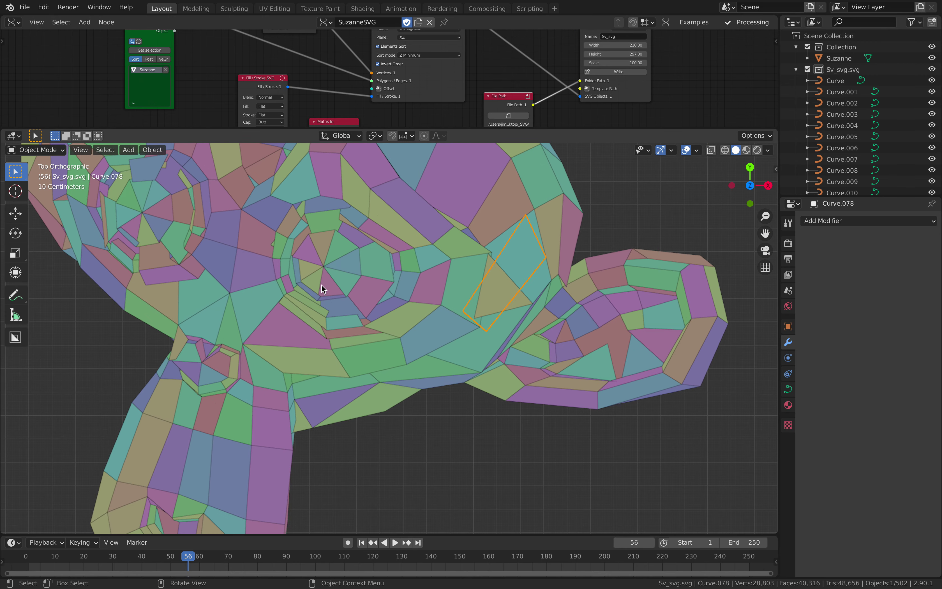
click(330, 254)
Orbit, return to top view and zoom out to frame the green Suzanne.
middle_drag(264, 362, 296, 331)
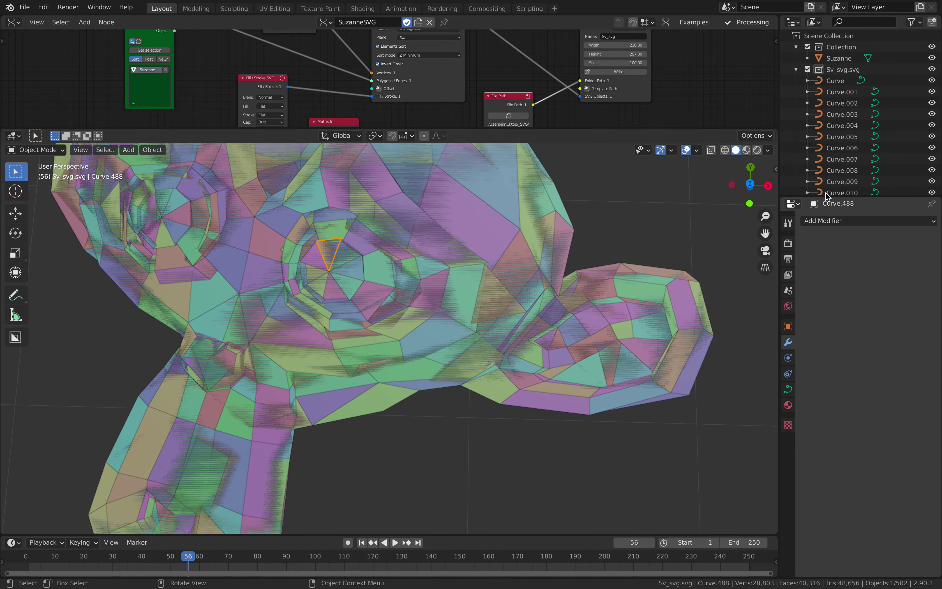
click(752, 182)
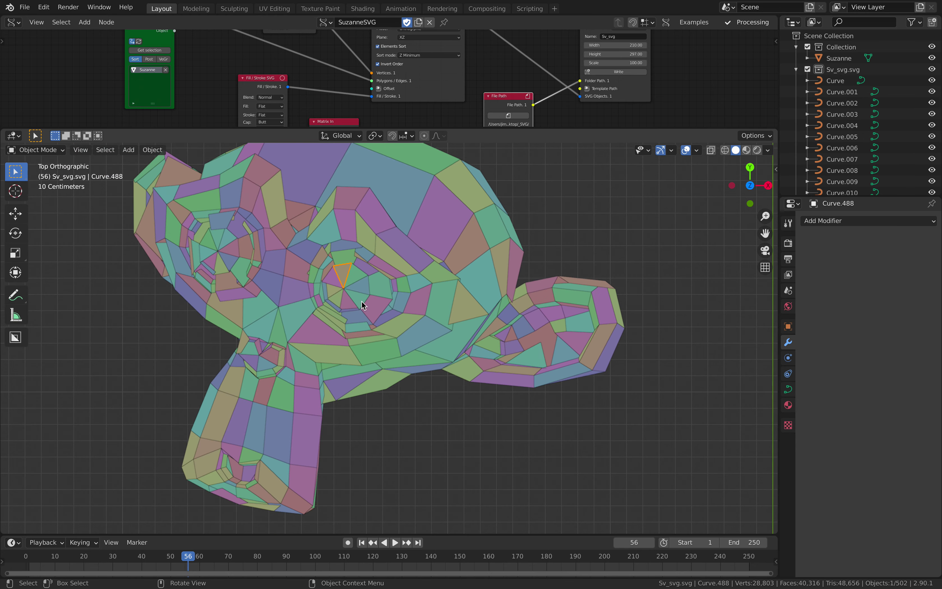
scroll(362, 304, down, 5)
scroll(330, 321, up, 6)
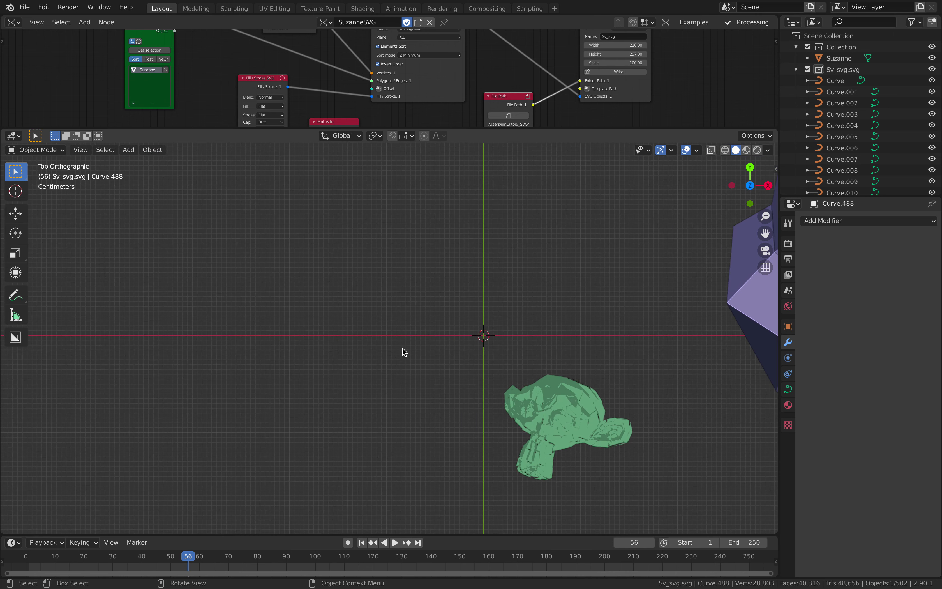
drag(410, 128, 409, 229)
Frame the node tree, shift Objects in and Subdivide left, and raise Subdivide cuts to 4.
key(Home)
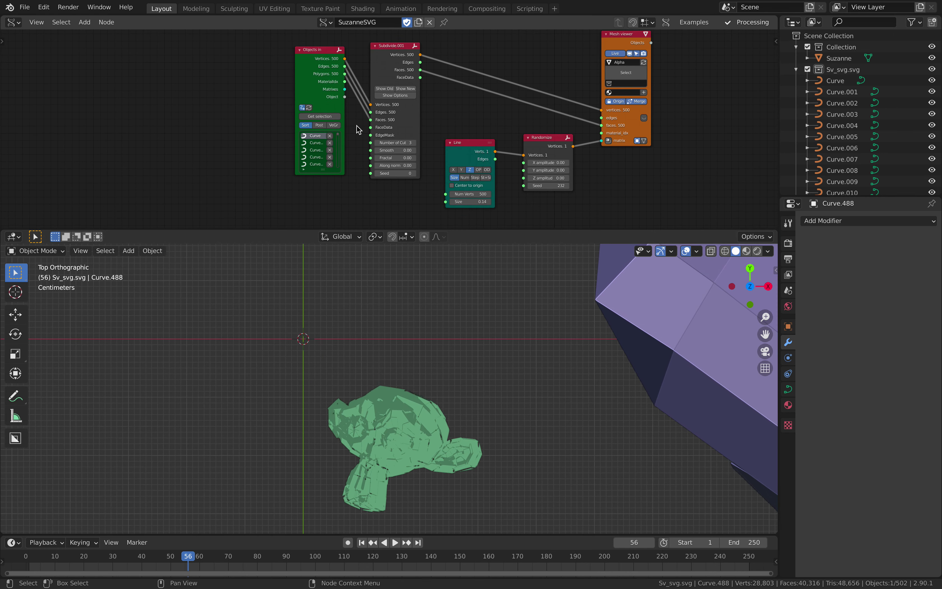
scroll(389, 94, up, 2)
mouse_move(259, 51)
mouse_down()
mouse_move(232, 63)
mouse_move(255, 61)
mouse_move(247, 60)
mouse_up()
drag(384, 53, 350, 56)
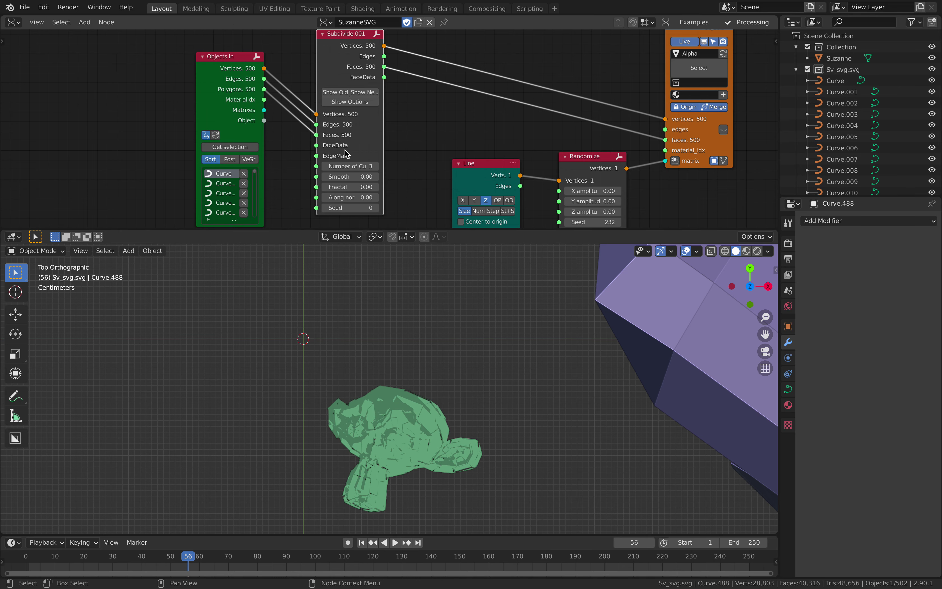
click(376, 165)
middle_drag(422, 396, 362, 401)
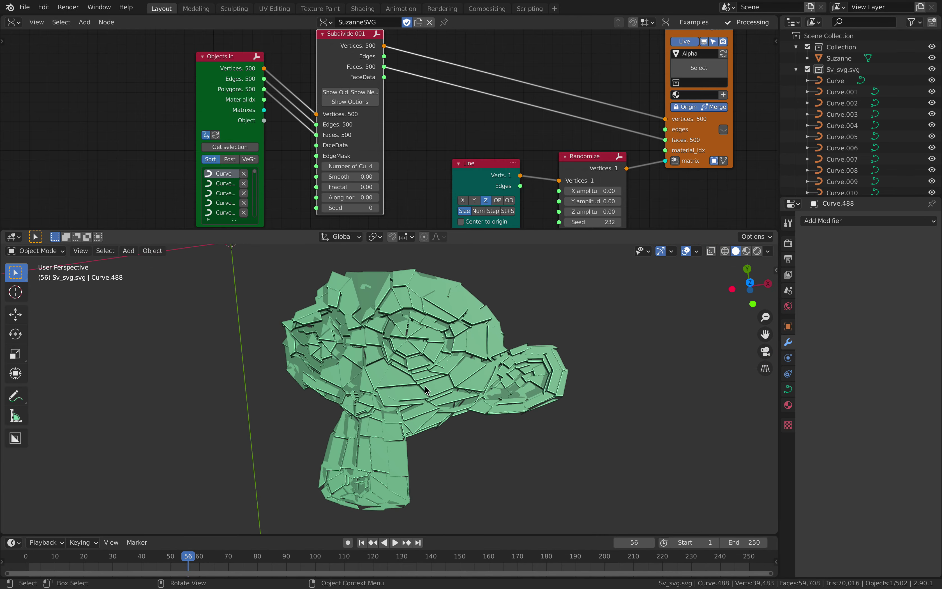
Set the Randomize node's X amplitude to 0.002.
middle_drag(522, 176, 508, 139)
mouse_move(612, 150)
mouse_down()
mouse_move(623, 150)
mouse_move(609, 151)
mouse_up()
click(604, 155)
text(0.002)
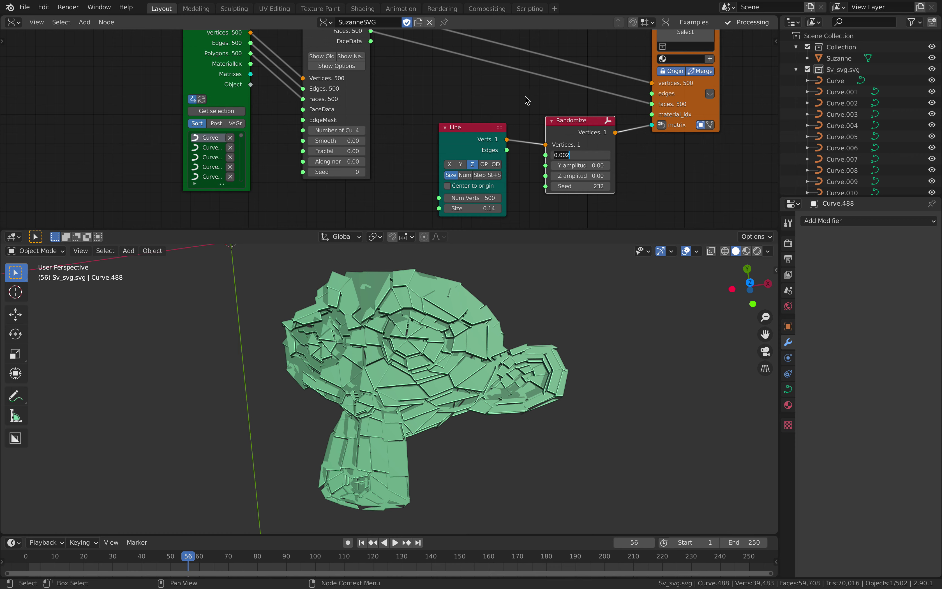
key(Return)
Reposition the Subdivide node and orbit to an oblique view of the stacked shards.
middle_drag(506, 106, 495, 168)
drag(319, 63, 302, 57)
middle_drag(459, 390, 469, 272)
middle_drag(450, 145, 459, 76)
Lower the Line node's Size to 0.05 and orbit to inspect the shallow Suzanne relief.
middle_drag(473, 119, 455, 123)
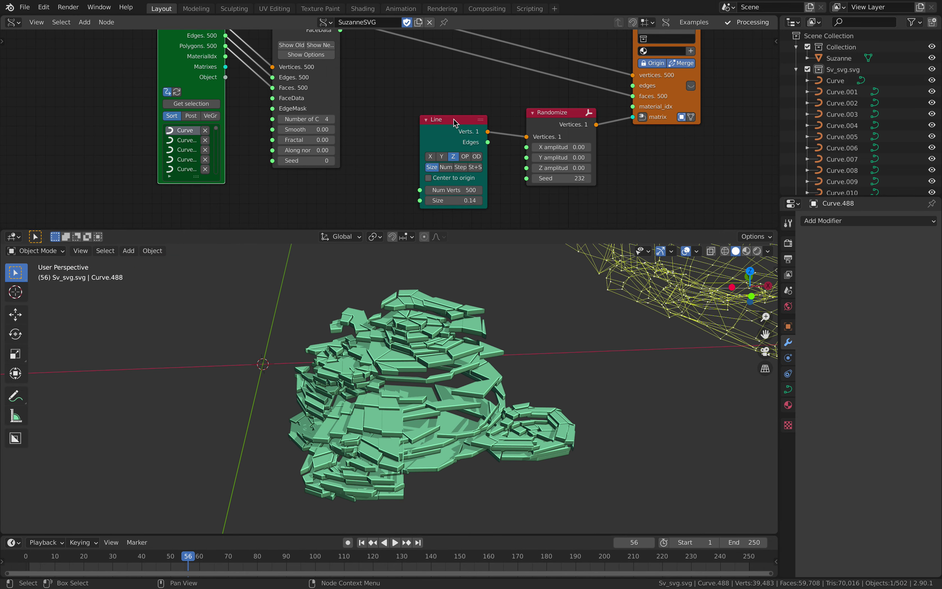
drag(463, 200, 449, 200)
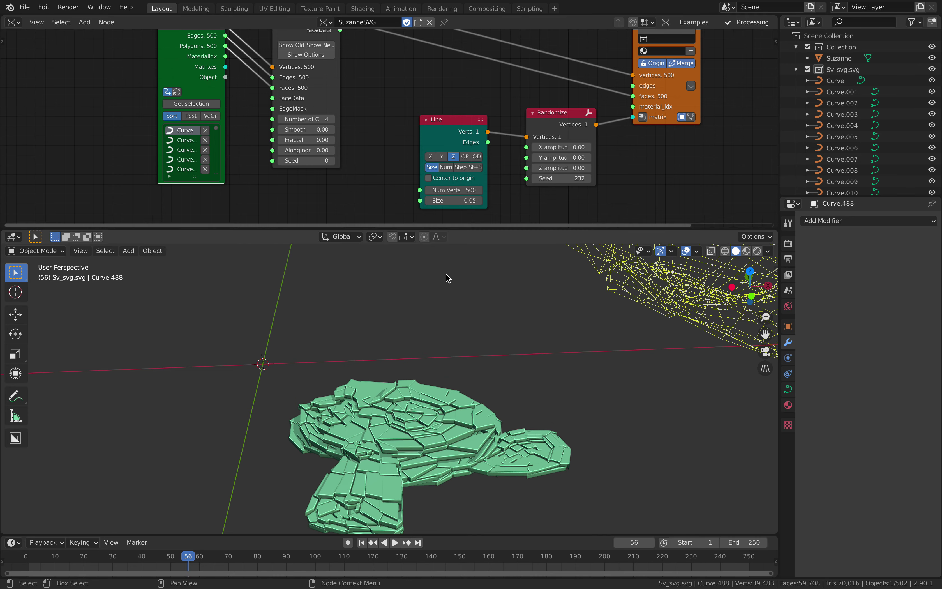
middle_drag(446, 275, 447, 394)
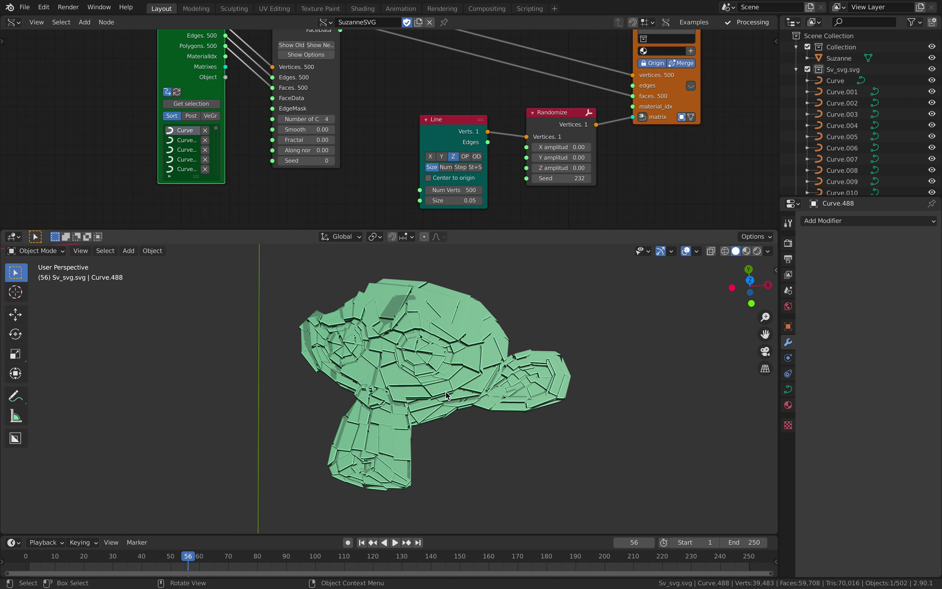
middle_drag(452, 395, 446, 388)
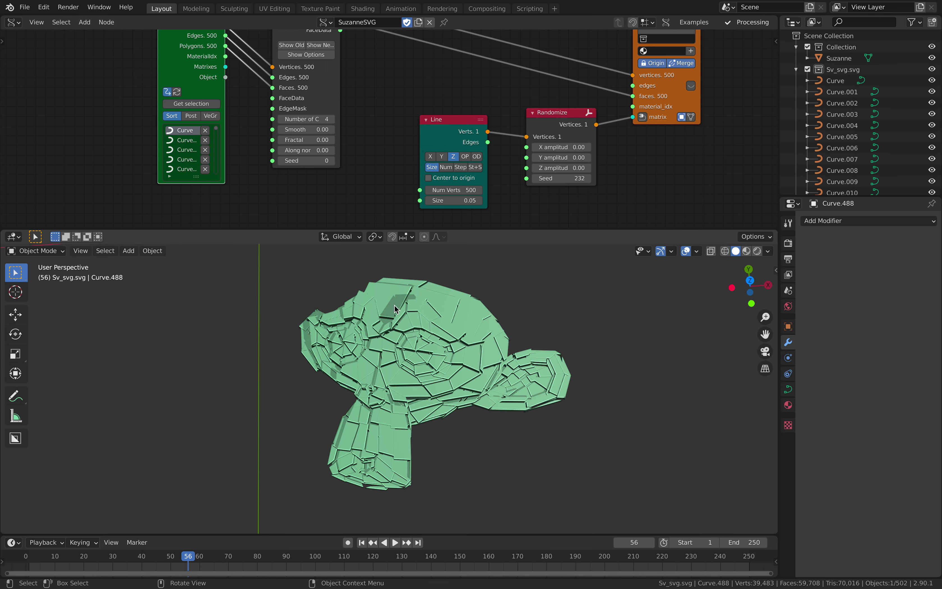
middle_drag(405, 344, 424, 362)
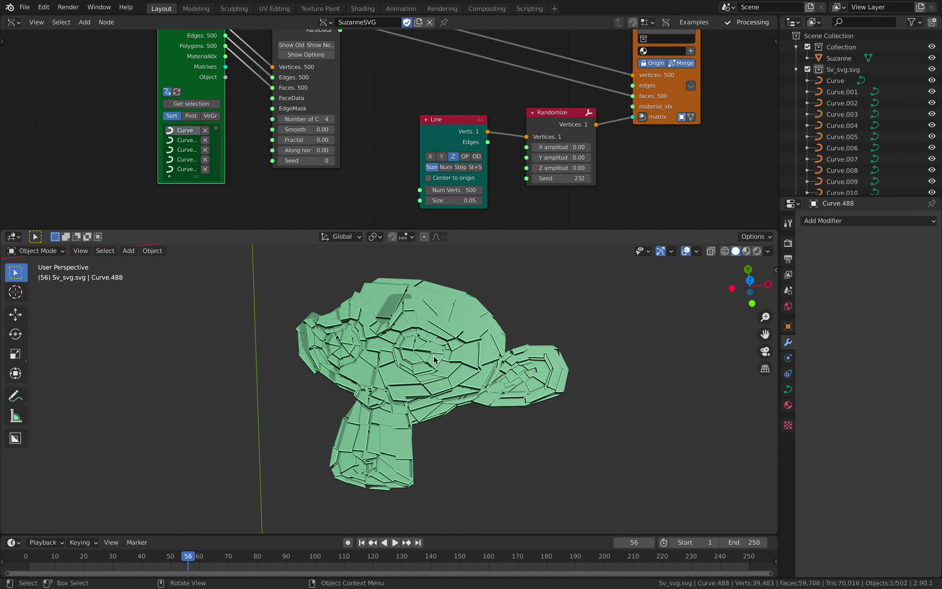
middle_drag(448, 360, 480, 371)
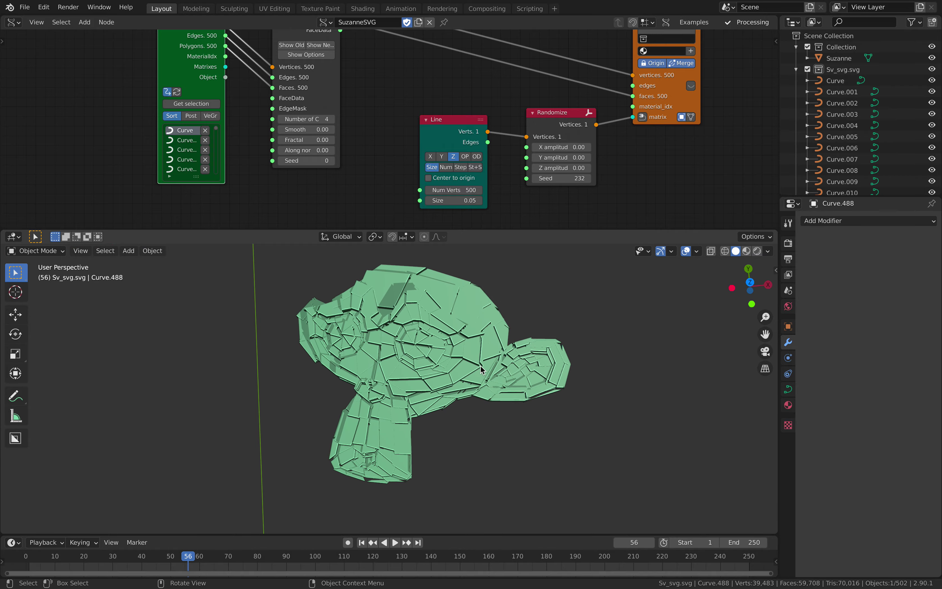
Snap to the back view and select the original Suzanne object.
scroll(545, 339, down, 3)
middle_drag(538, 332, 522, 296)
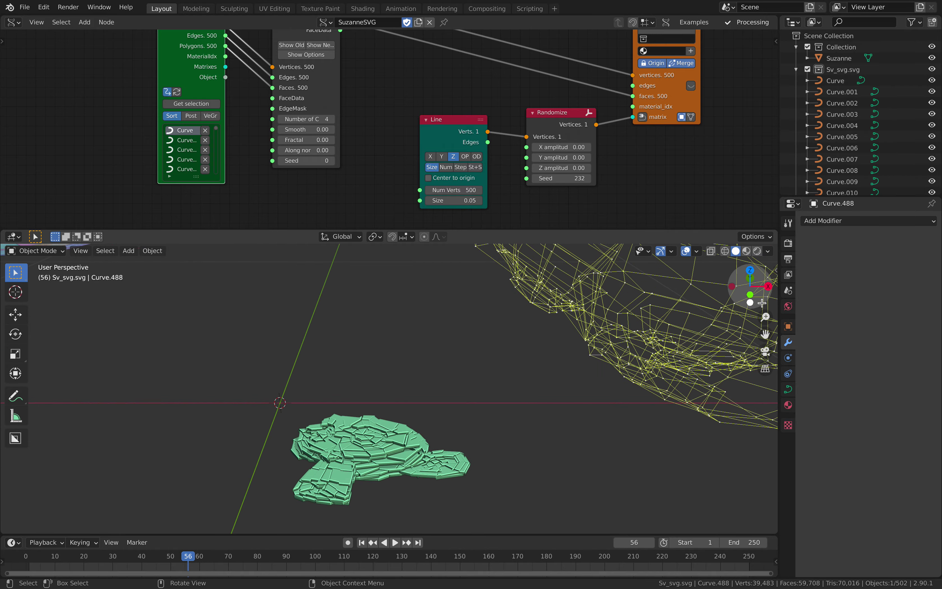
click(750, 282)
middle_drag(618, 329, 409, 377)
click(382, 354)
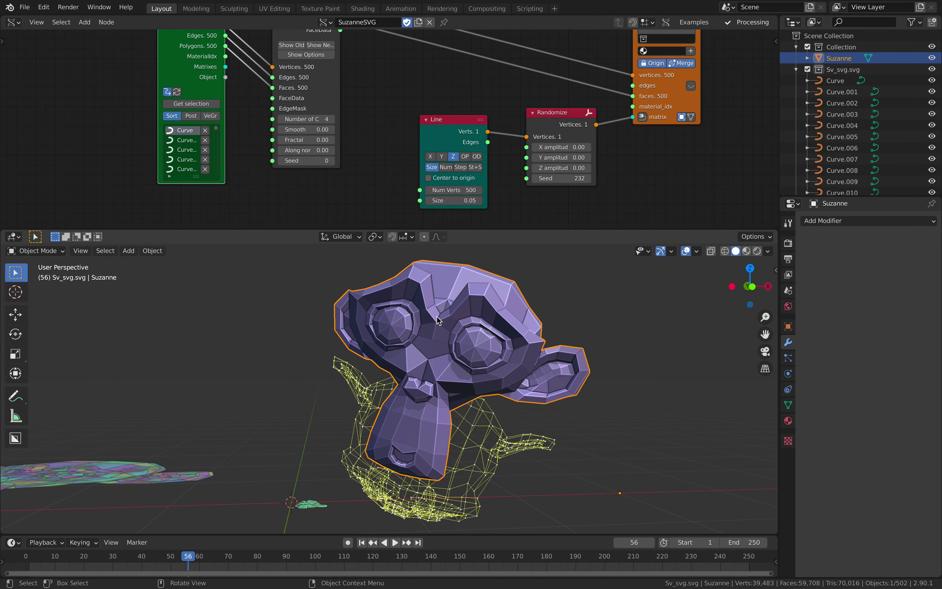
Face Suzanne's front in orthographic view and make the 3D viewport taller.
click(750, 284)
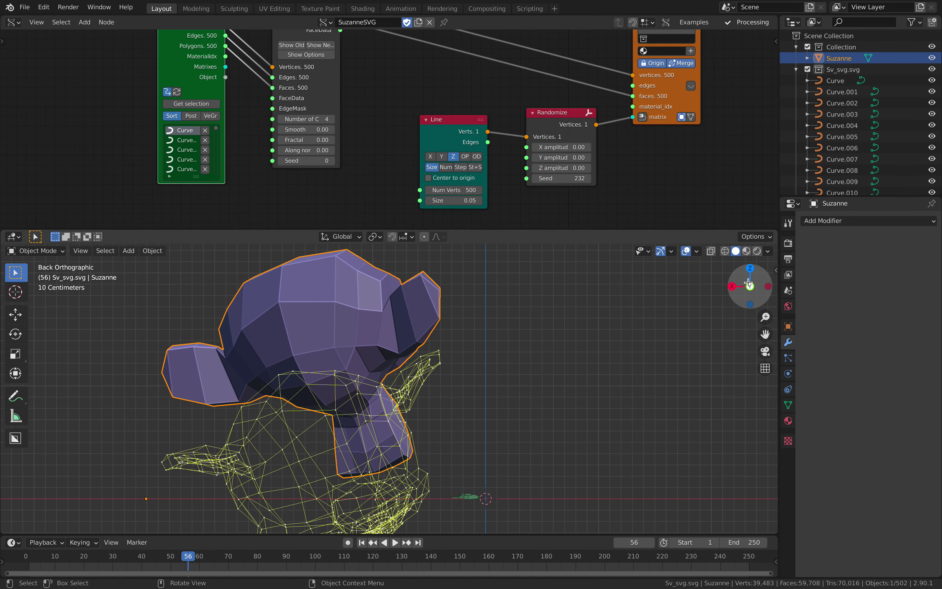
click(750, 283)
drag(607, 229, 607, 199)
key(KP_1)
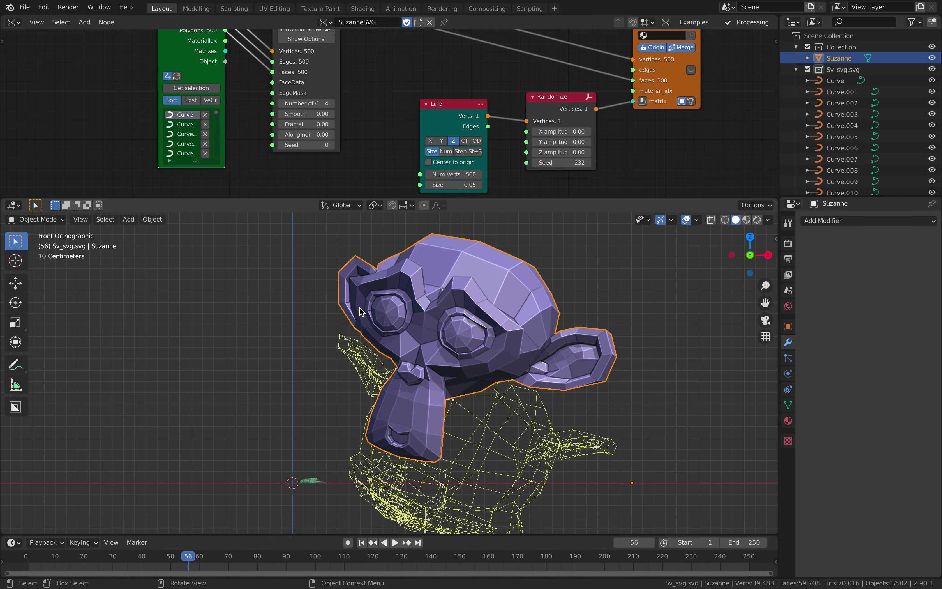
Zoom in on the green Alpha shard mesh, make it active and orbit around its 0.004 m shards.
middle_drag(375, 329, 472, 321)
scroll(369, 361, up, 2)
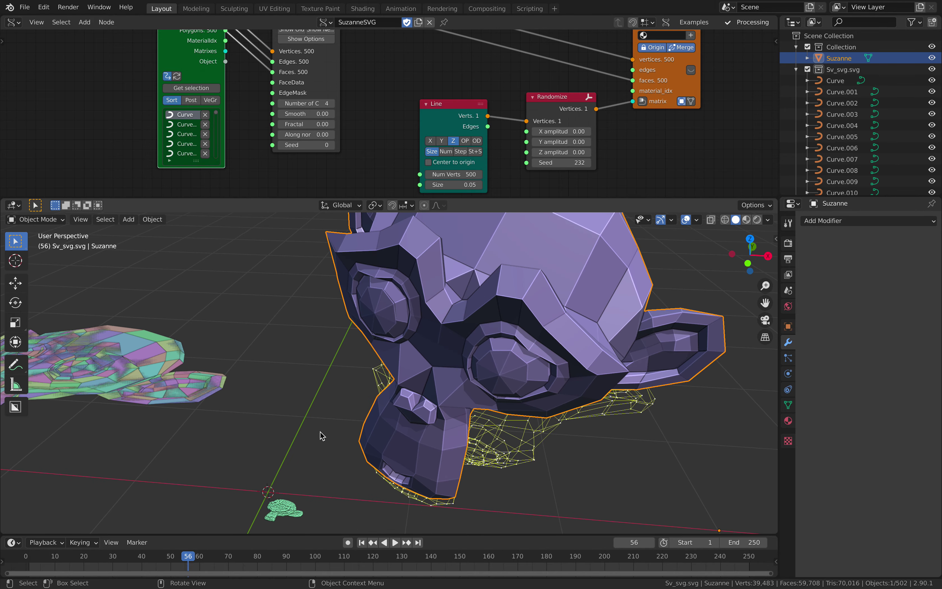
middle_drag(321, 436, 316, 379)
click(402, 301)
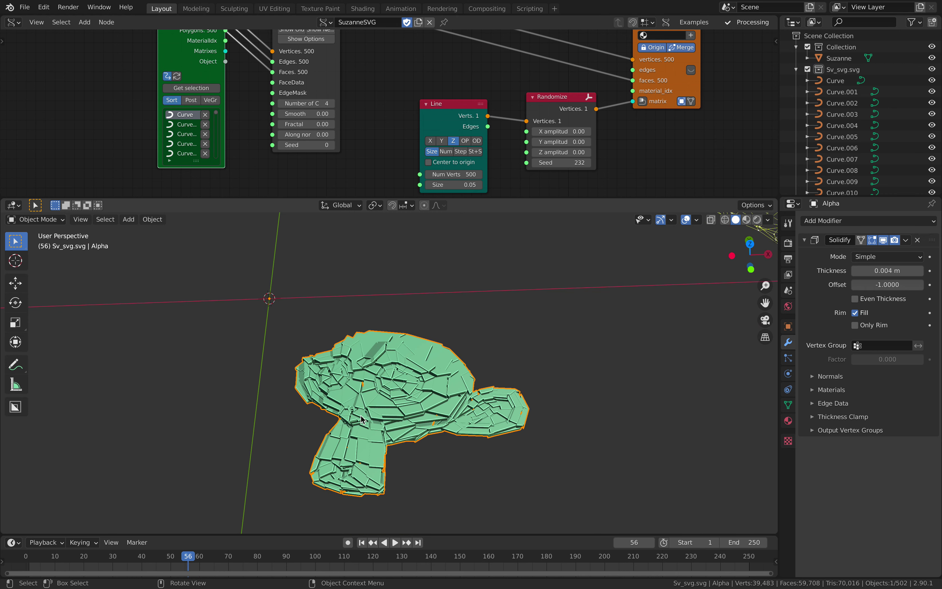
middle_drag(361, 419, 435, 411)
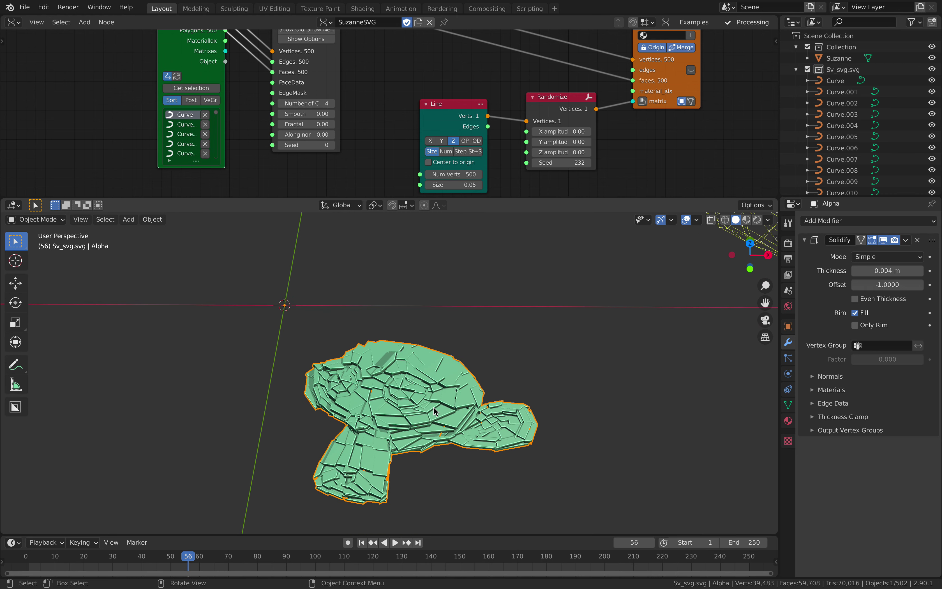
middle_drag(384, 429, 335, 338)
middle_drag(325, 244, 346, 300)
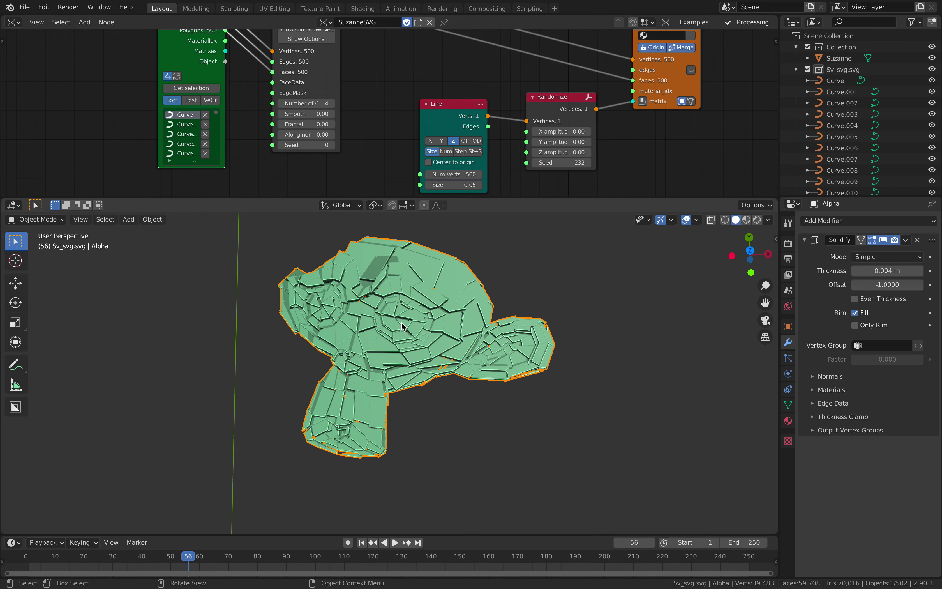
drag(512, 198, 506, 295)
Pan to the Mesh SVG nodes, move the SVG Document and File Path nodes, and select File Path.
scroll(465, 165, down, 2)
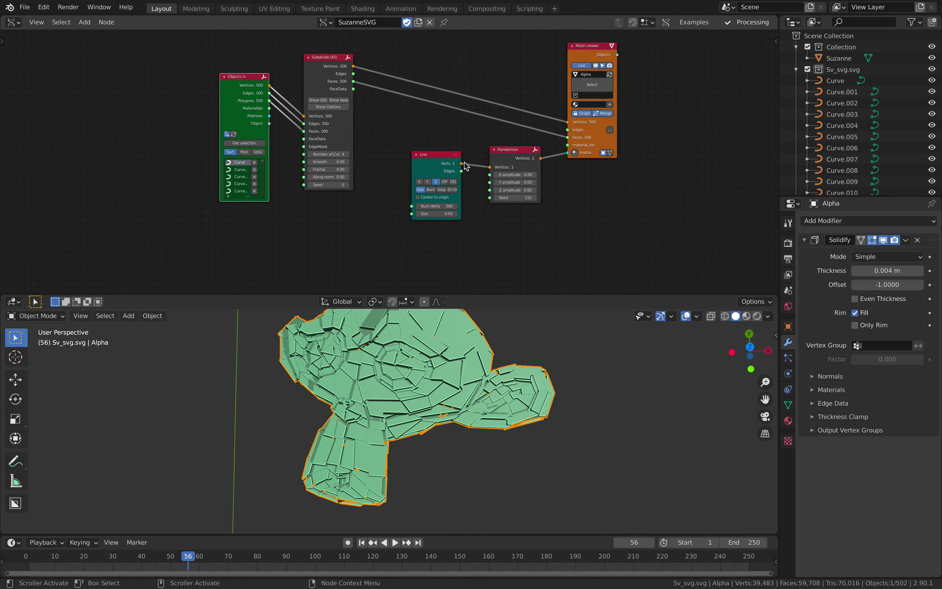
middle_drag(466, 166, 432, 176)
scroll(429, 171, up, 4)
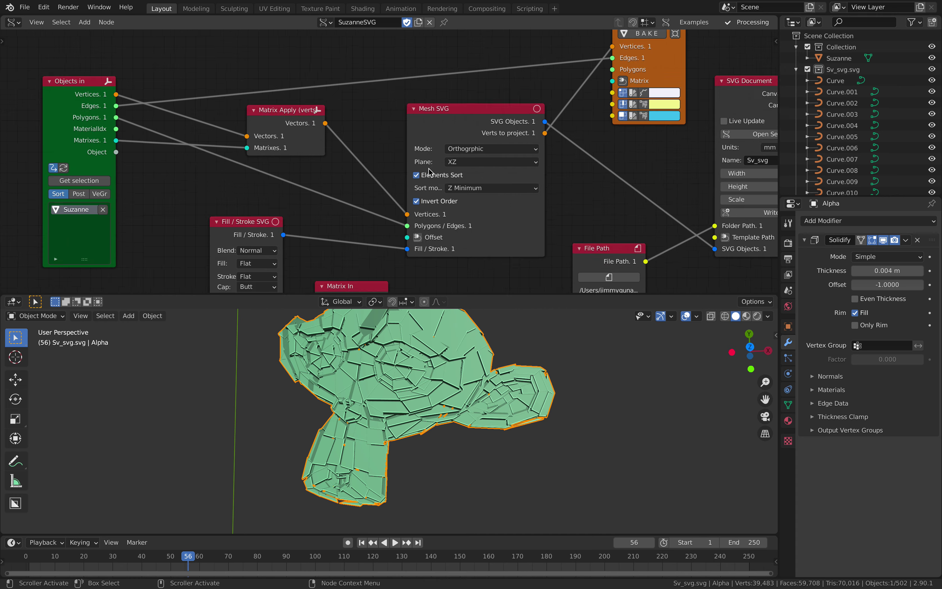
scroll(429, 171, up, 3)
scroll(502, 171, down, 1)
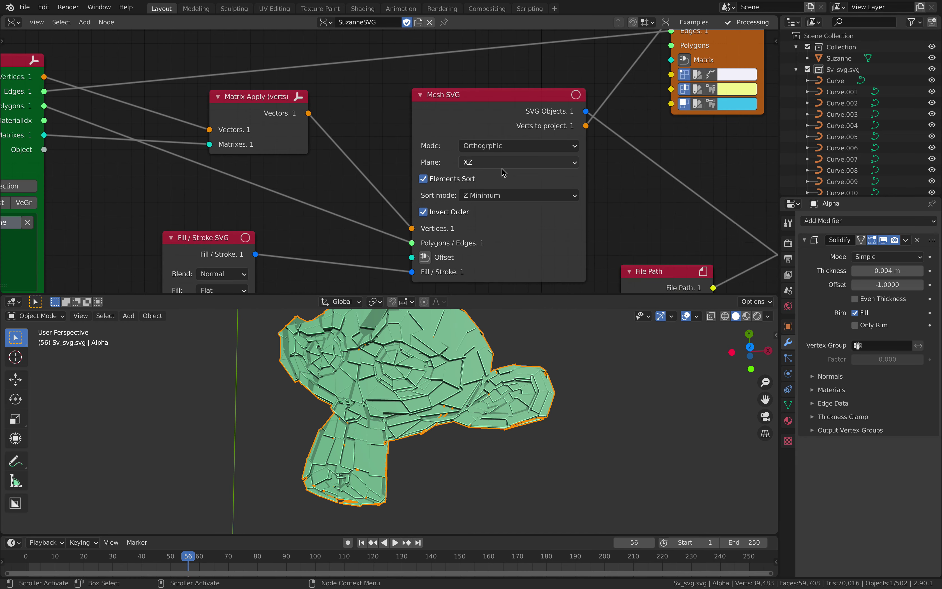
scroll(473, 112, down, 2)
drag(578, 87, 569, 97)
click(455, 223)
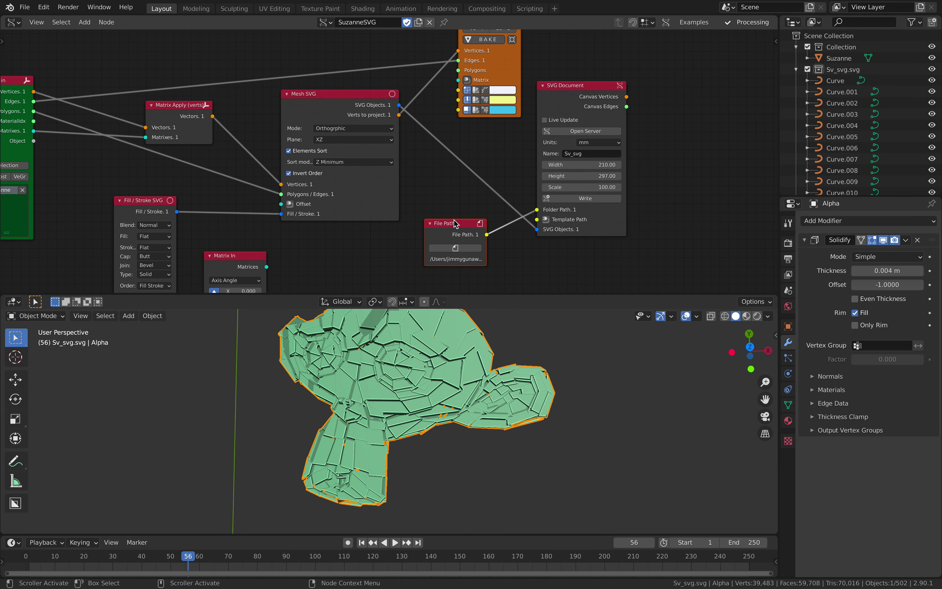
Collapse the Sv_svg.svg collection in the Outliner and frame all nodes with Home.
click(796, 69)
key(Home)
scroll(448, 183, down, 3)
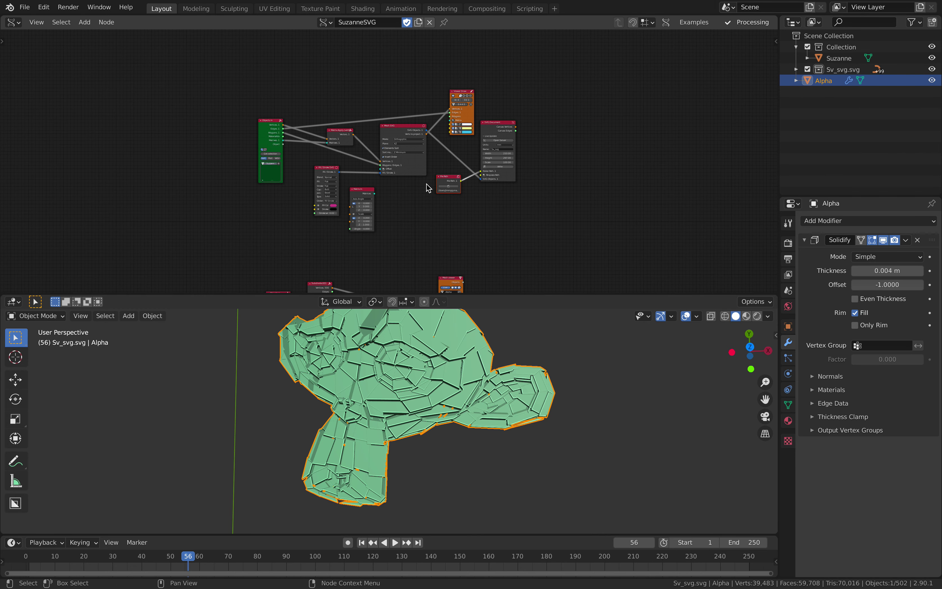
scroll(467, 200, down, 5)
scroll(490, 158, up, 2)
scroll(489, 160, down, 3)
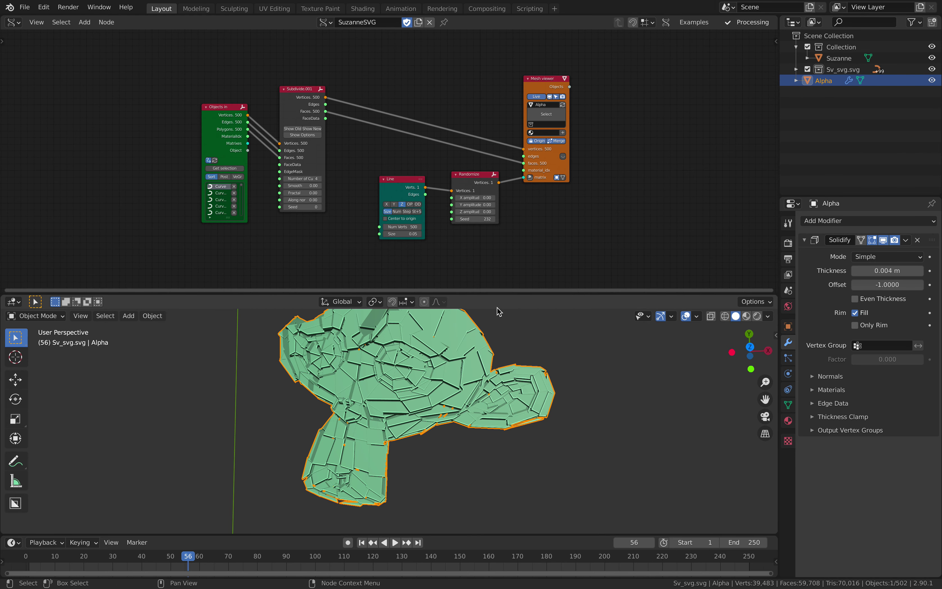
Enlarge the 3D view and orbit around the shard mesh to pick a modifier.
drag(494, 295, 488, 200)
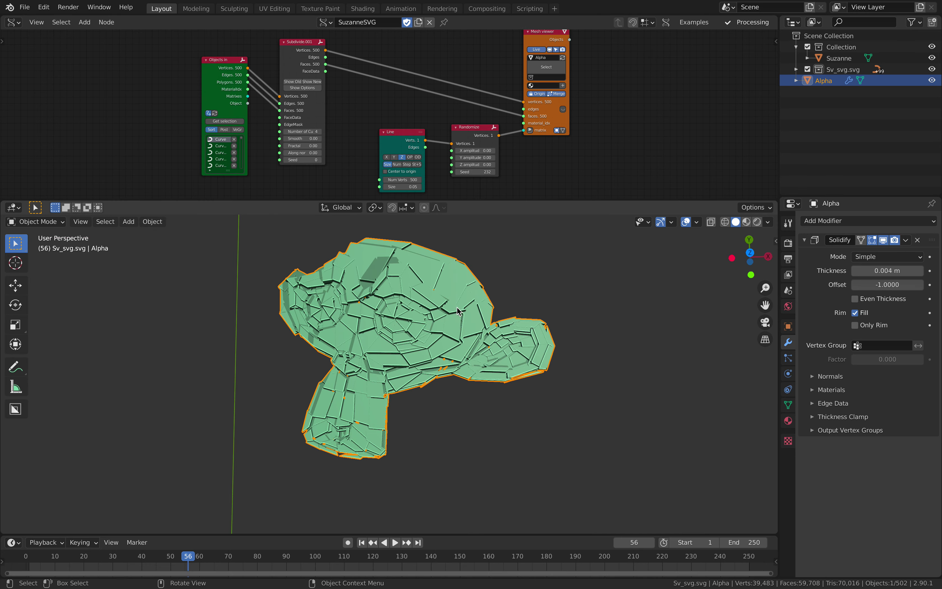
middle_drag(458, 310, 458, 364)
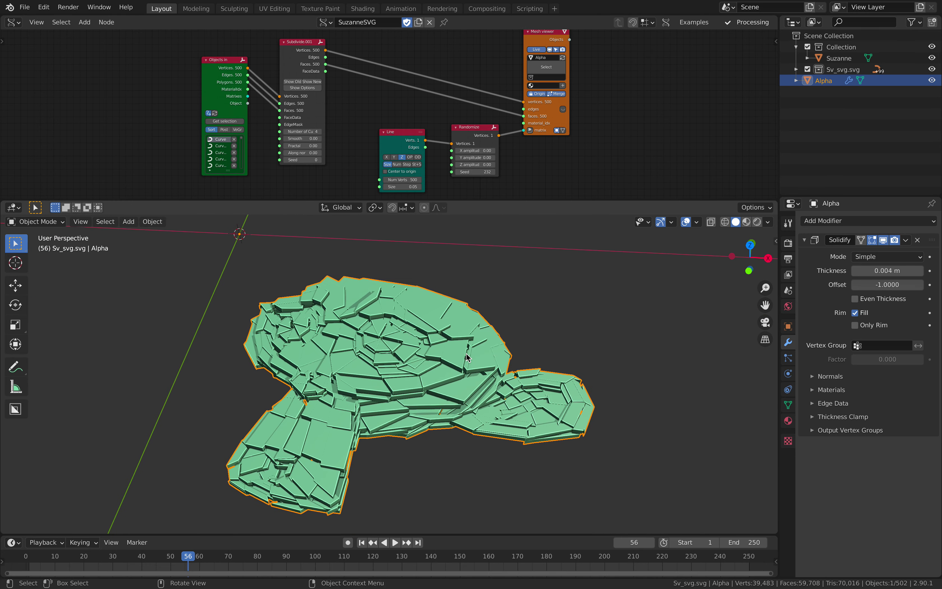
click(816, 225)
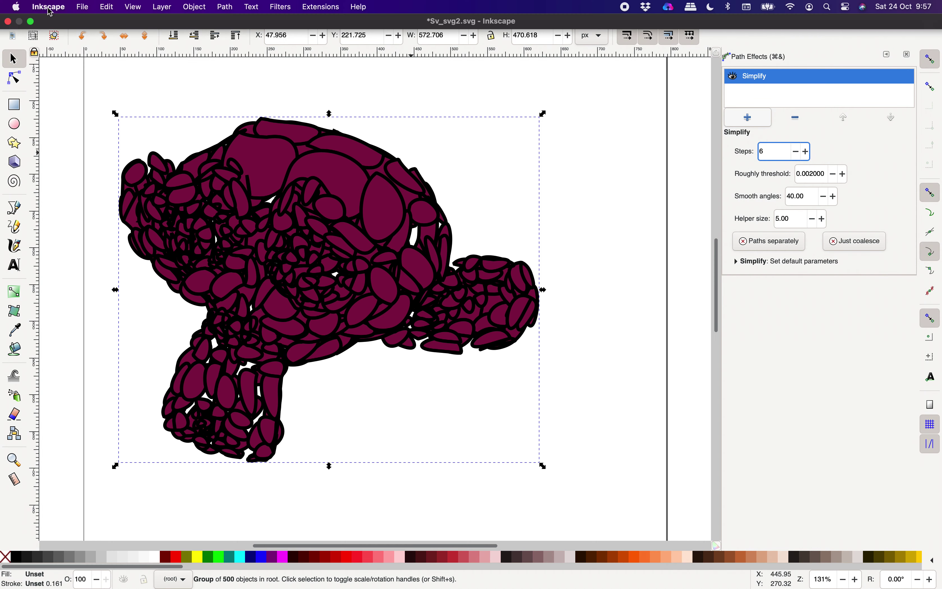
Start quitting Inkscape, then cancel so the drawing stays open.
click(49, 7)
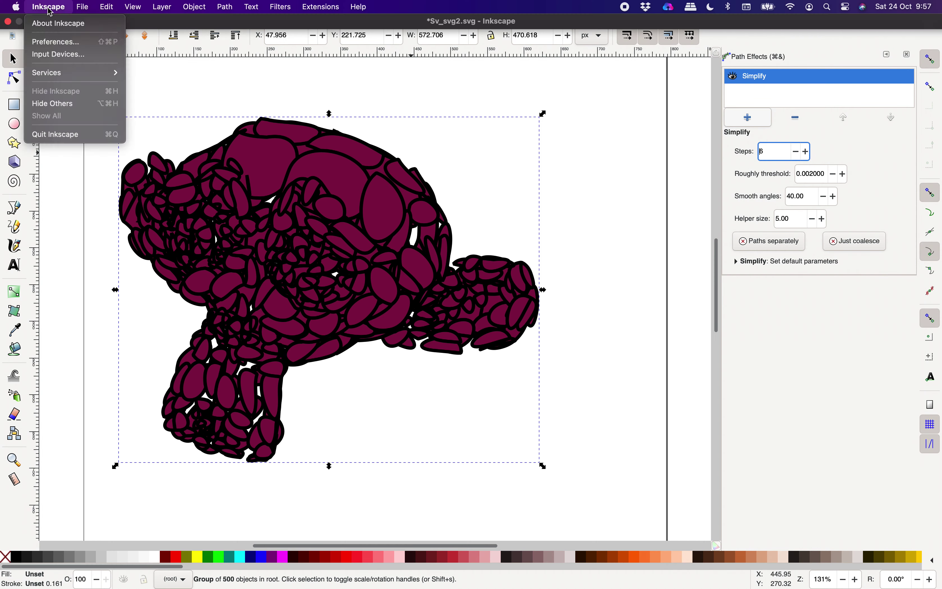
click(77, 137)
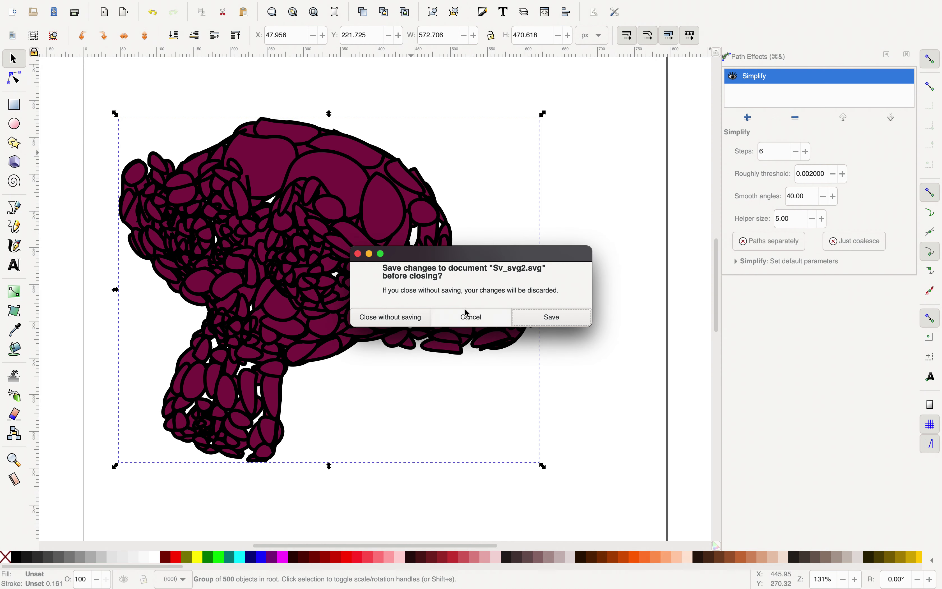
click(470, 317)
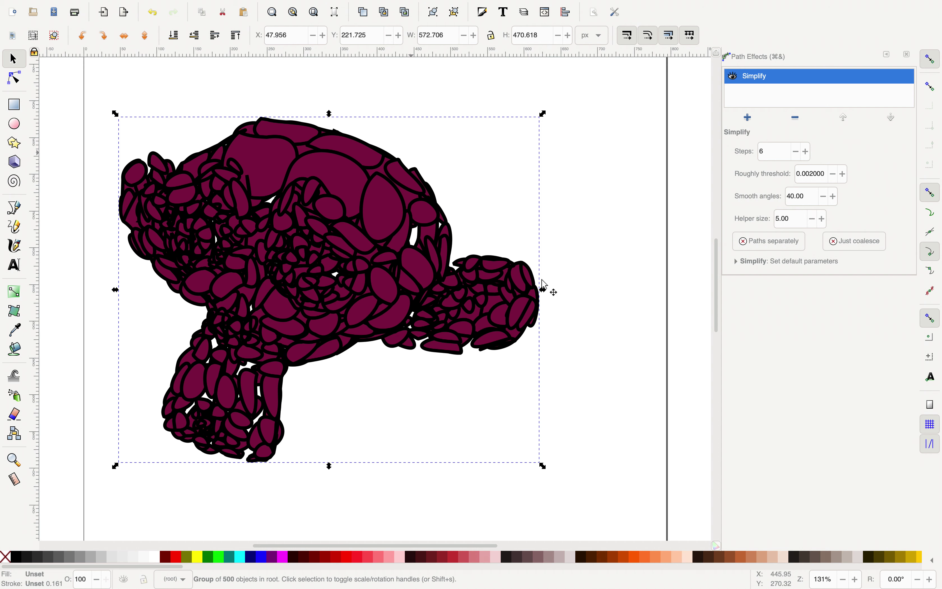
Remove the Simplify path effect from the group and reselect the 500-object group.
click(797, 117)
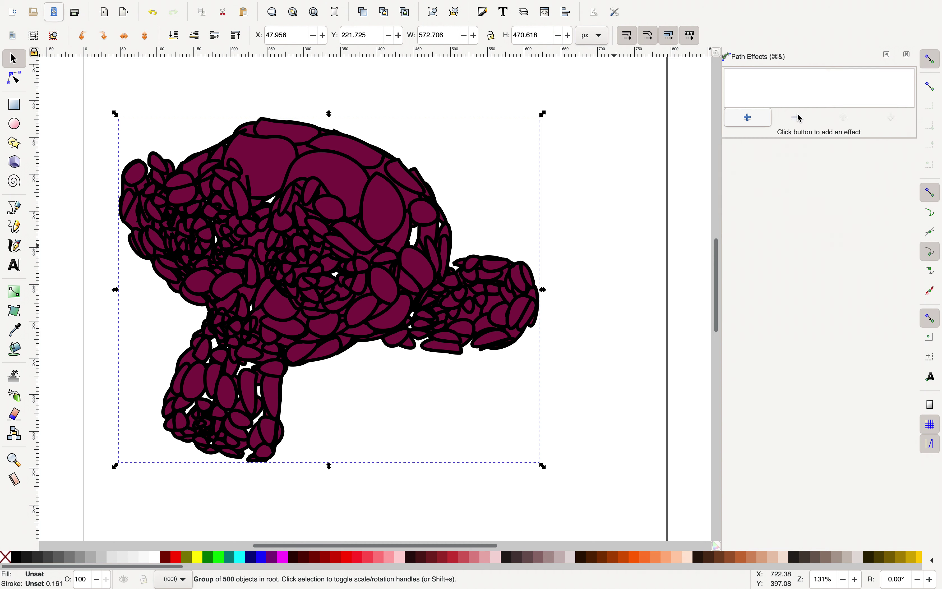
click(412, 98)
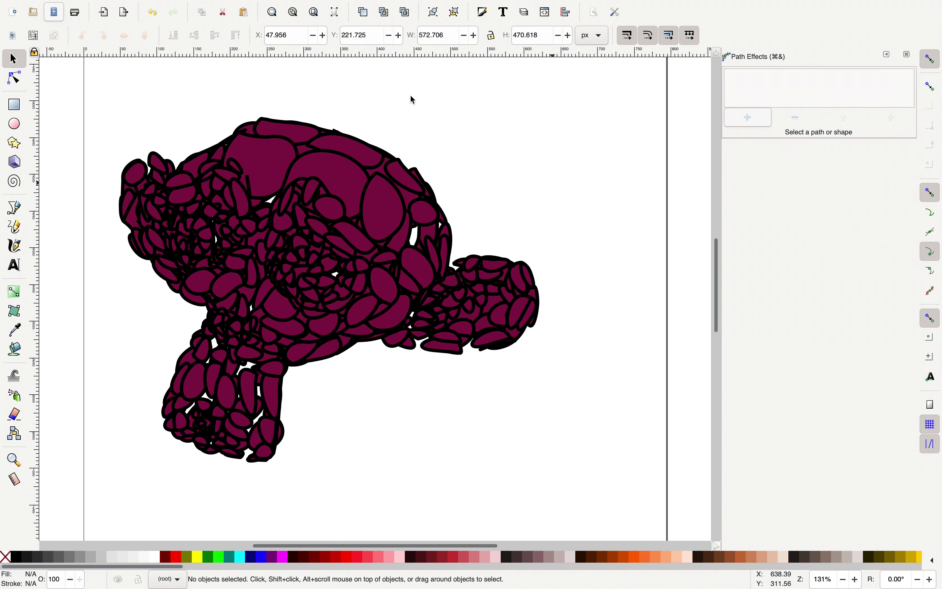
click(414, 184)
key(Escape)
click(406, 182)
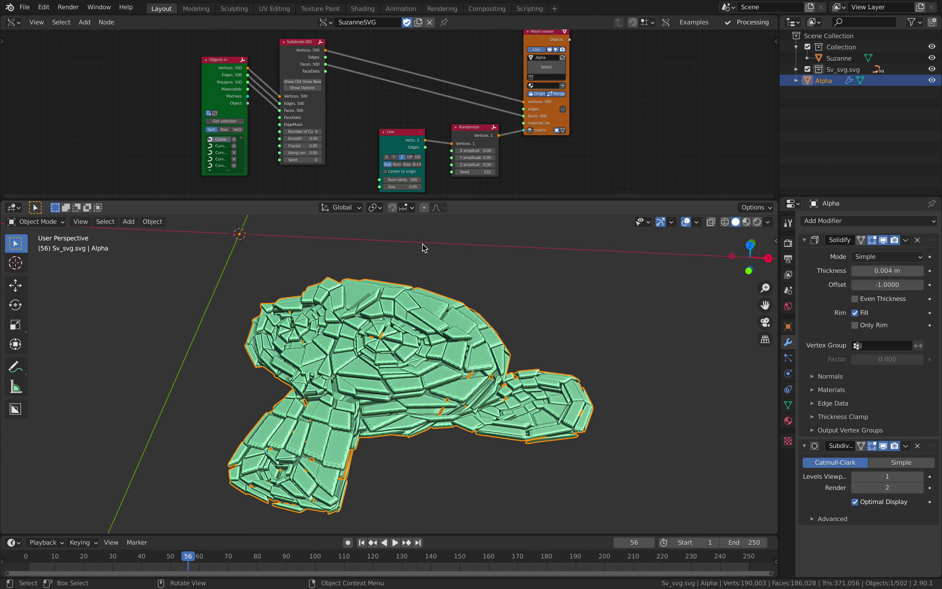
Orbit around the subdivided green shard Suzanne, then drag the border down to enlarge the node editor.
middle_drag(422, 244, 502, 254)
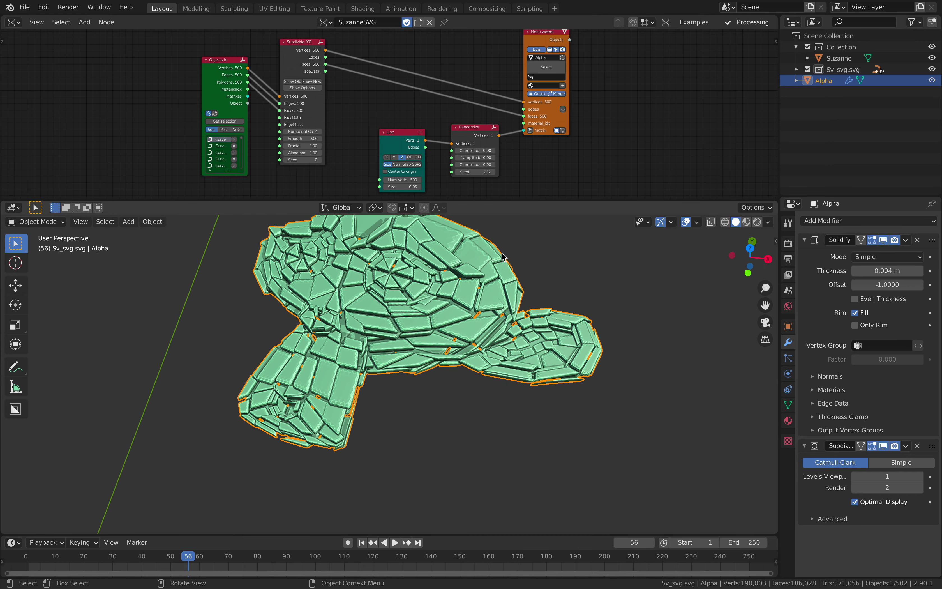
middle_drag(483, 306, 490, 294)
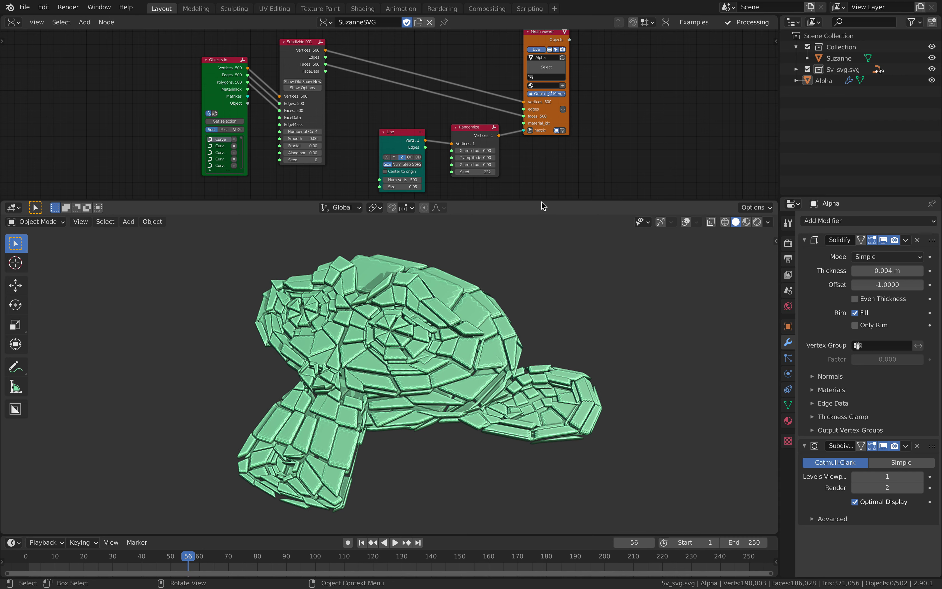
drag(541, 200, 541, 236)
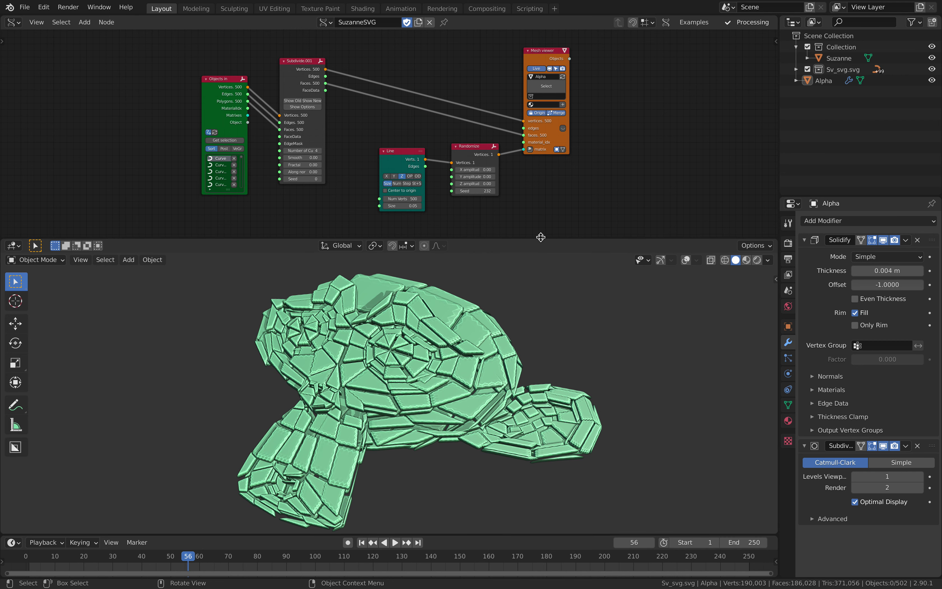